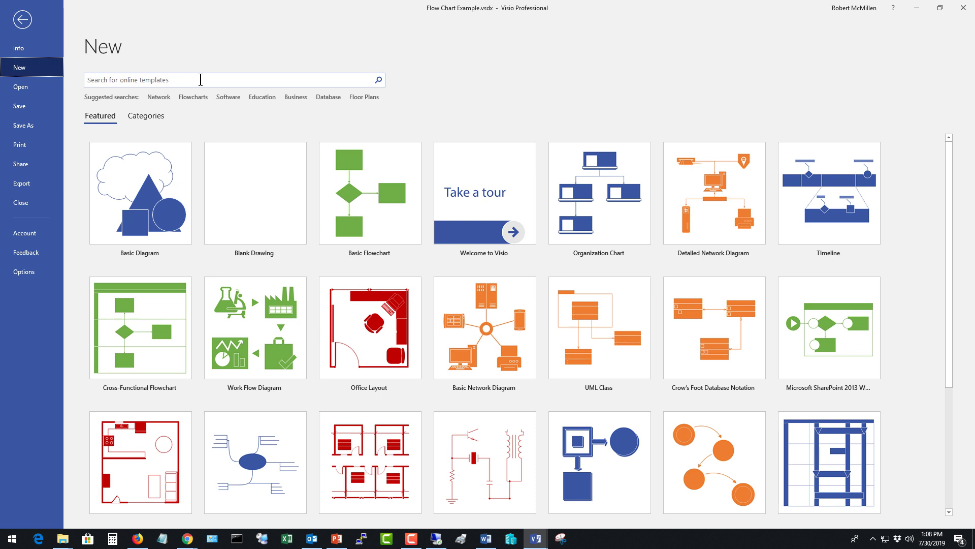
Search the new-drawing templates for 'flowchart' and browse the results.
{"action": "left_click", "coordinate": [153, 118]}
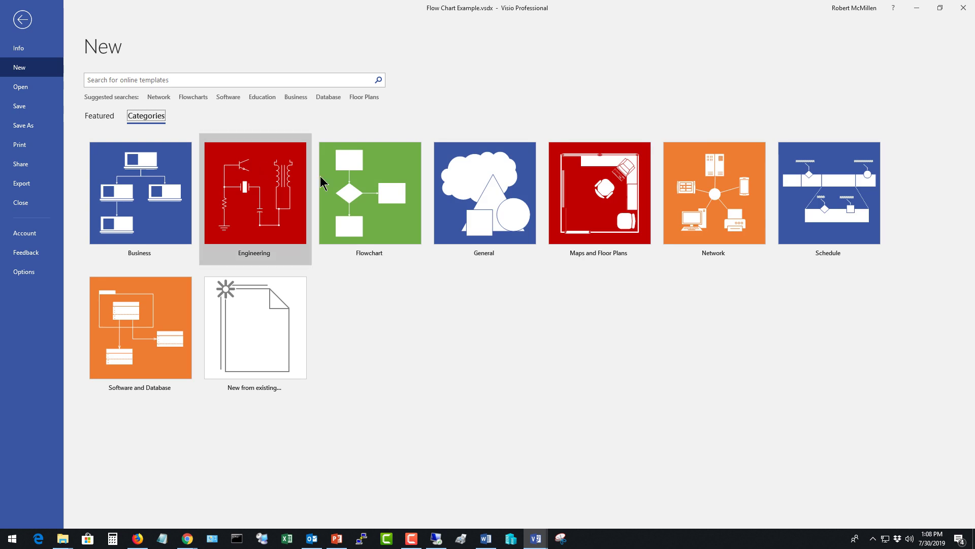
{"action": "left_click", "coordinate": [170, 81]}
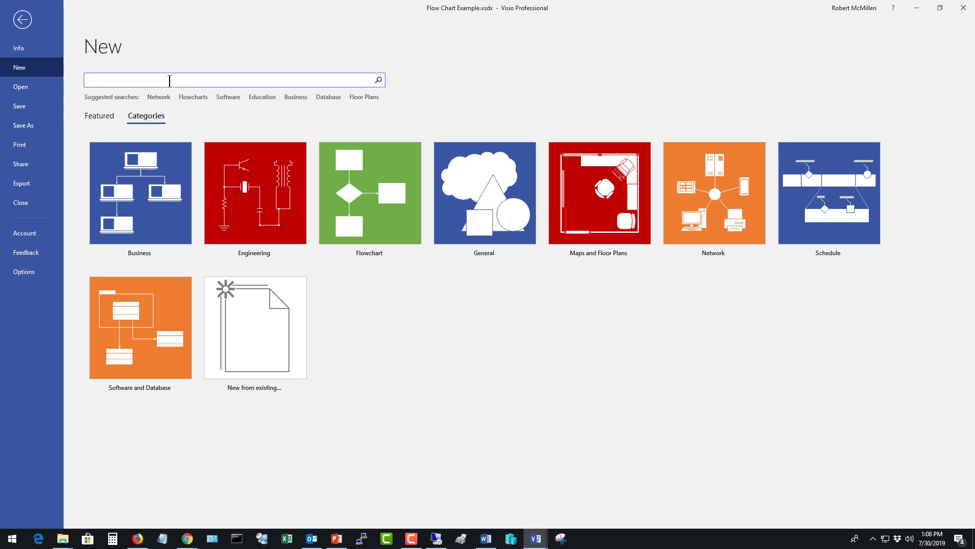
{"action": "type", "text": "flowchart"}
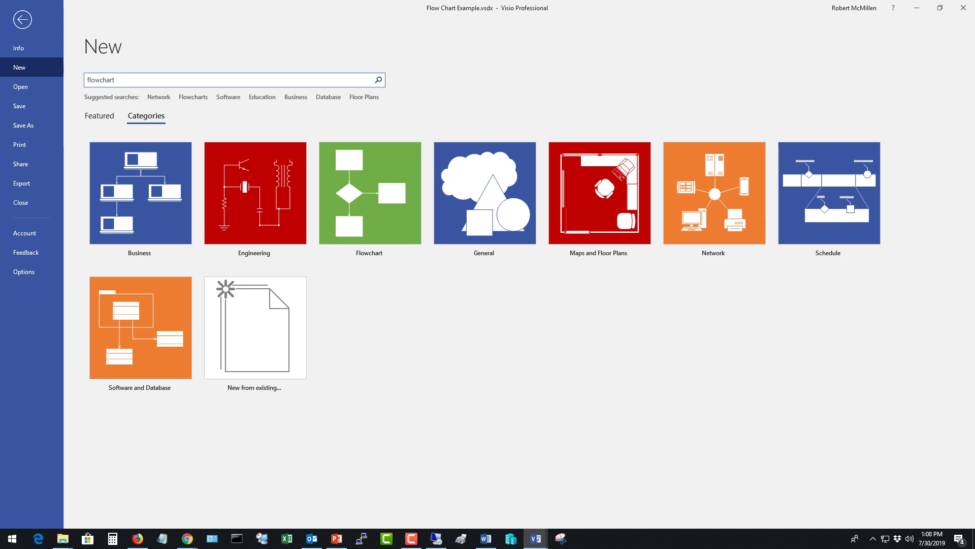
{"action": "key", "text": "Return"}
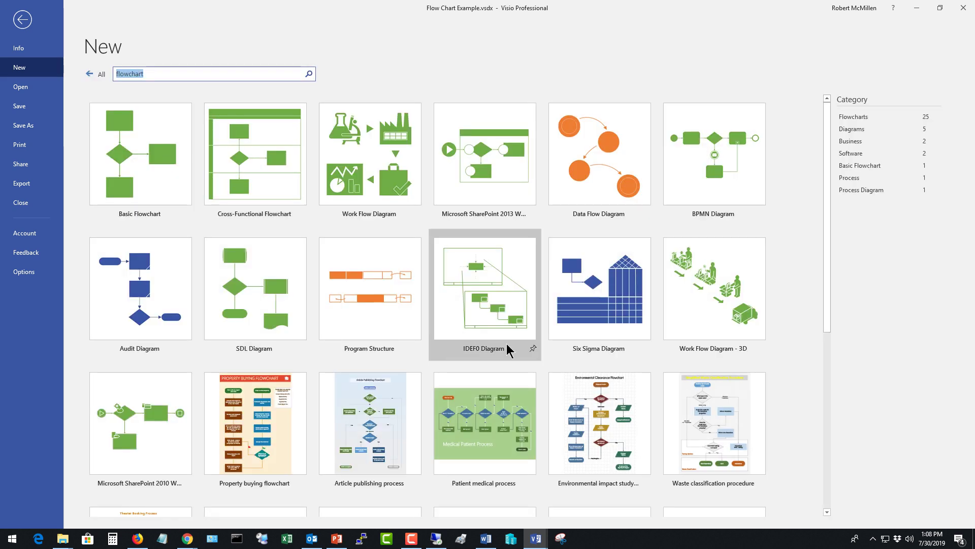
{"action": "scroll", "coordinate": [507, 349], "scroll_direction": "down", "scroll_amount": 3}
{"action": "scroll", "coordinate": [507, 345], "scroll_direction": "down", "scroll_amount": 3}
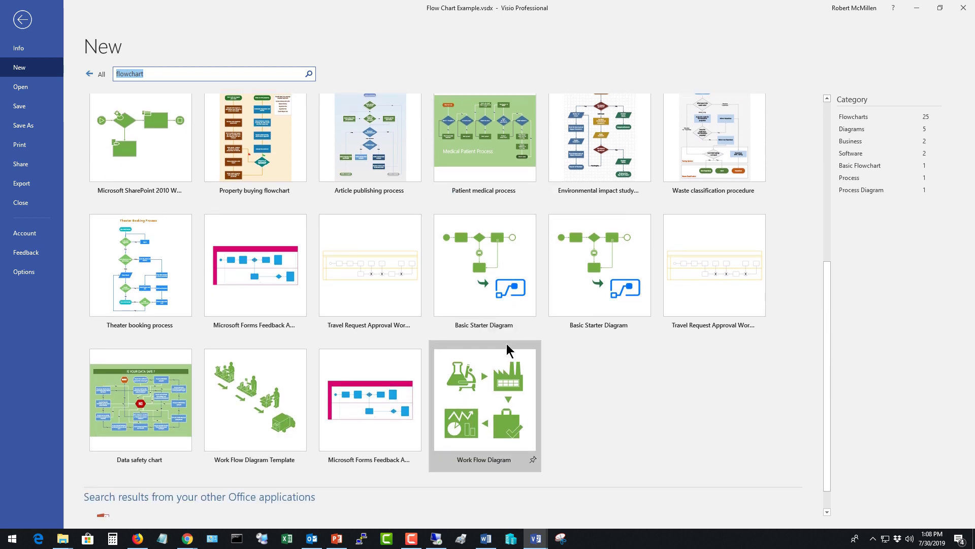
{"action": "scroll", "coordinate": [507, 344], "scroll_direction": "down", "scroll_amount": 1}
{"action": "scroll", "coordinate": [507, 349], "scroll_direction": "up", "scroll_amount": 7}
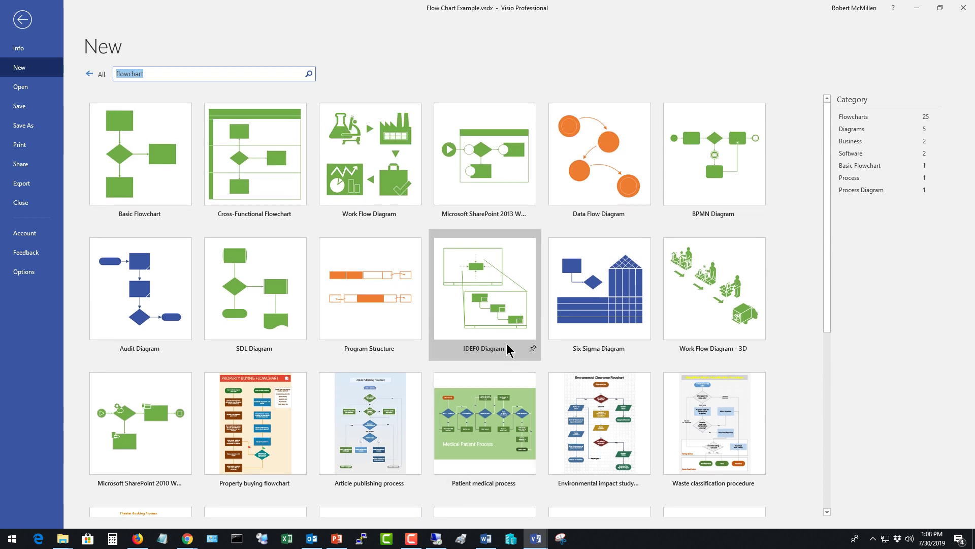
Create a new drawing from the Basic Flowchart template.
{"action": "left_click", "coordinate": [177, 176]}
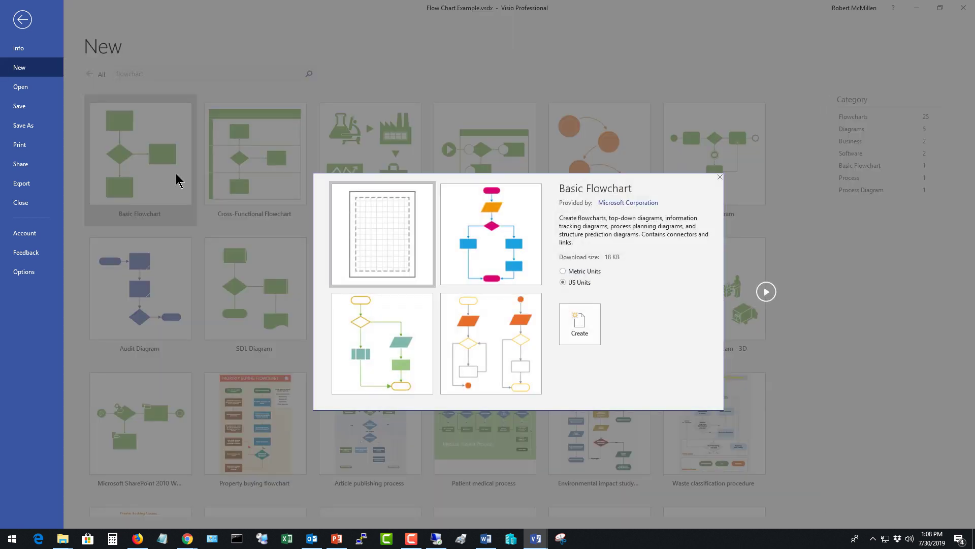
{"action": "double_click", "coordinate": [376, 243]}
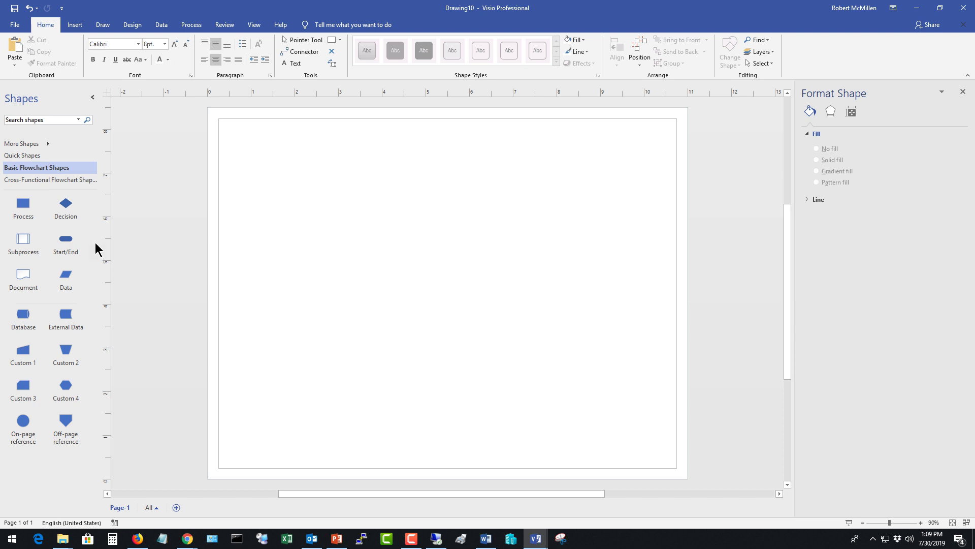
Place a Start/End shape, a Process rectangle below it and a Decision diamond on the page.
{"action": "left_click_drag", "start_coordinate": [64, 239], "coordinate": [284, 156]}
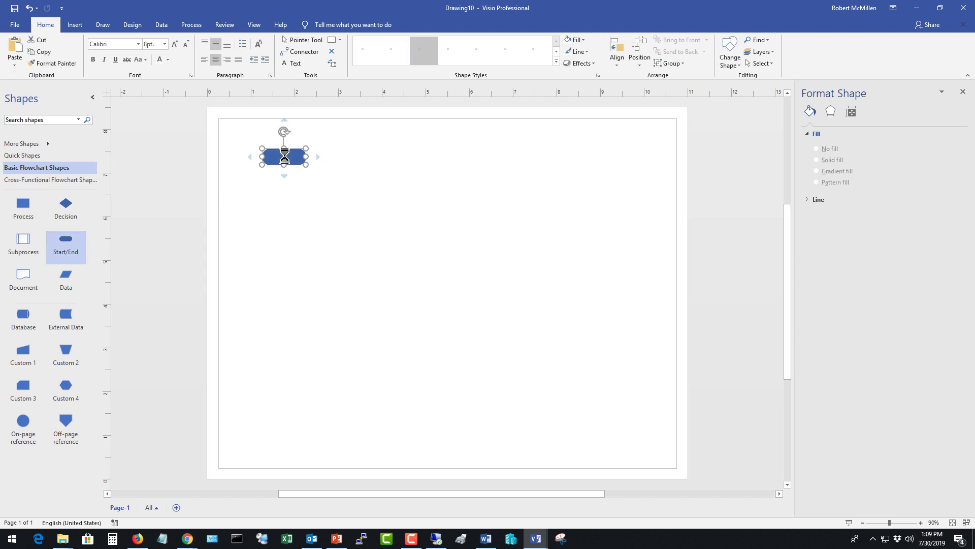
{"action": "left_click", "coordinate": [285, 214]}
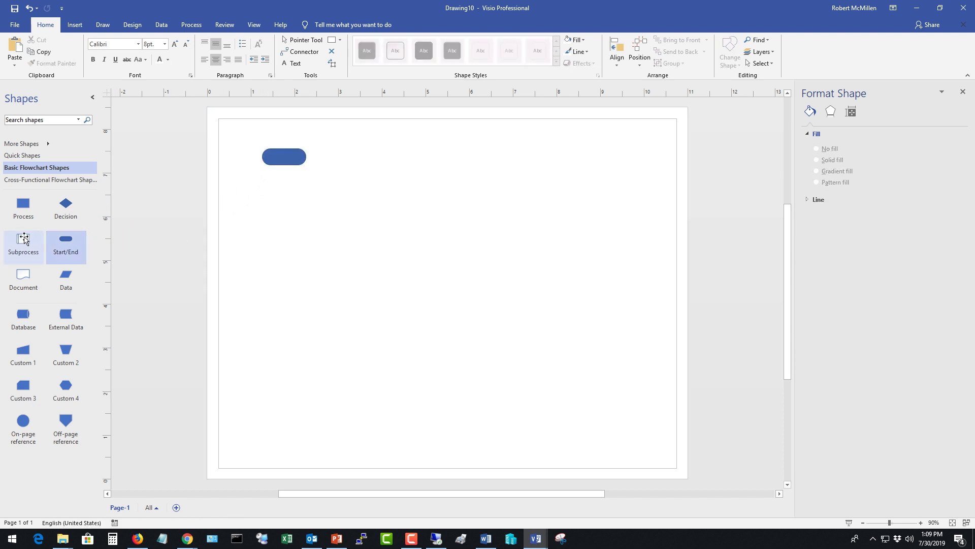
{"action": "left_click_drag", "start_coordinate": [23, 204], "coordinate": [274, 240]}
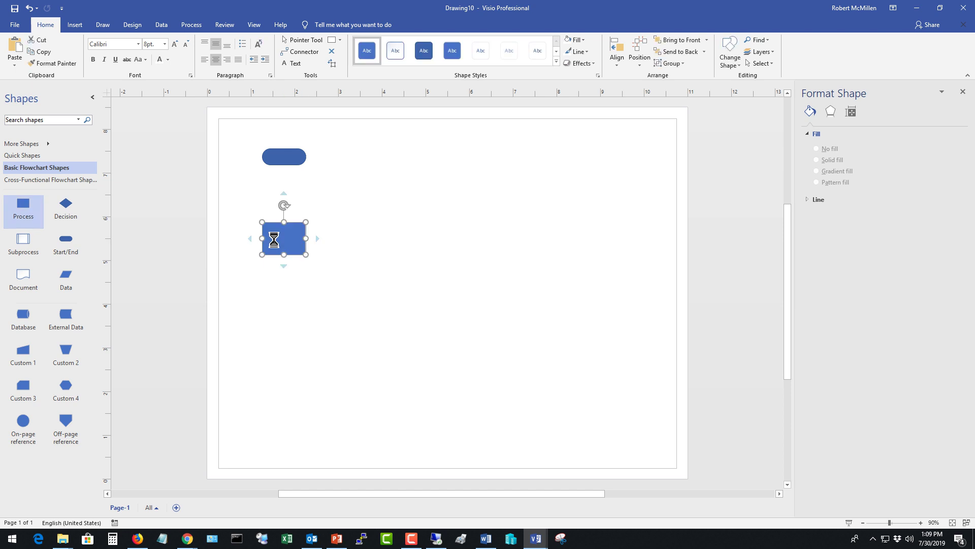
{"action": "left_click_drag", "start_coordinate": [85, 213], "coordinate": [391, 235]}
{"action": "left_click", "coordinate": [455, 281]}
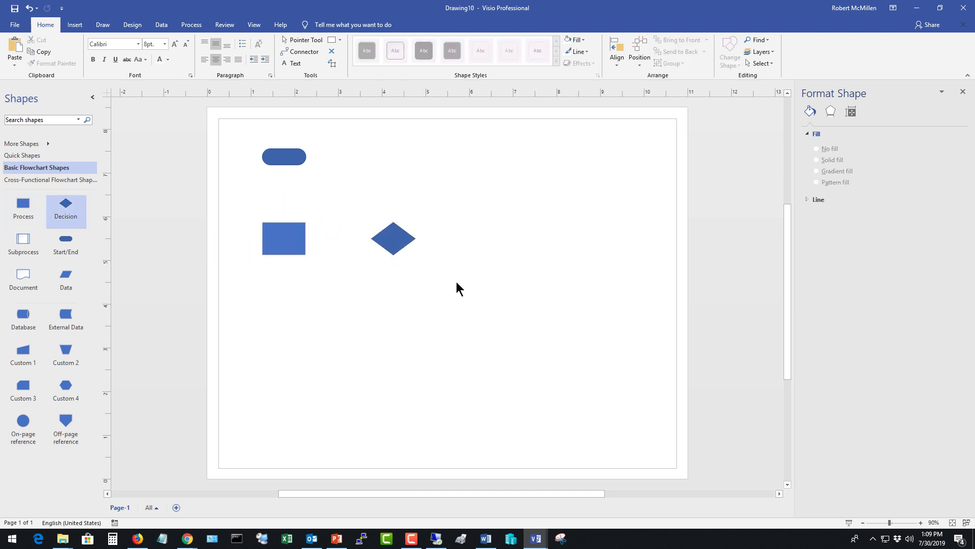
Select the Start/End, Process and Decision shapes in turn.
{"action": "left_click", "coordinate": [287, 160]}
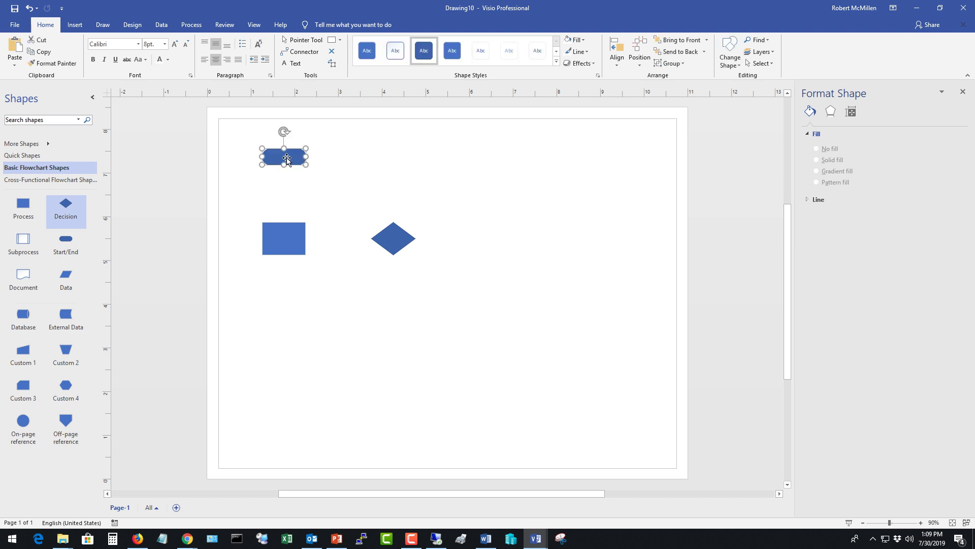
{"action": "left_click", "coordinate": [355, 165]}
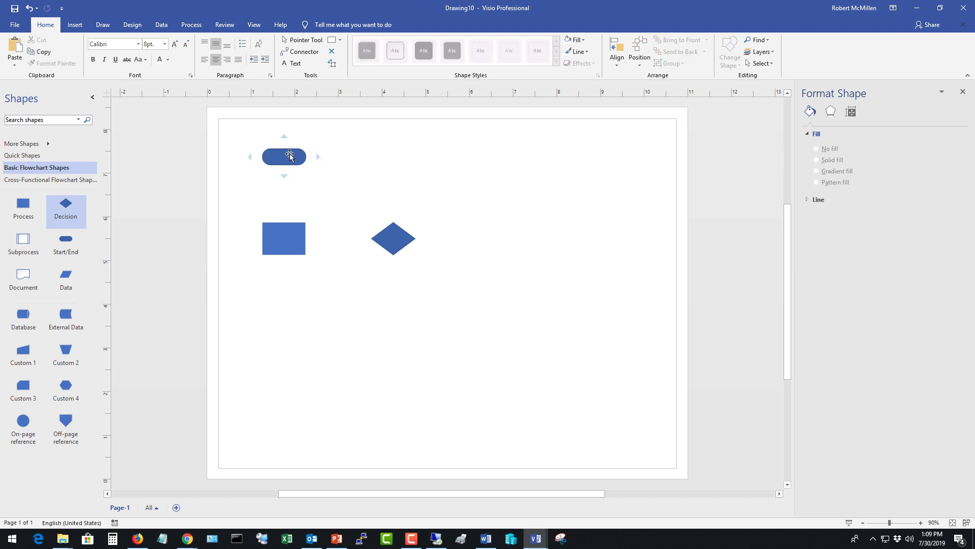
{"action": "left_click", "coordinate": [283, 242]}
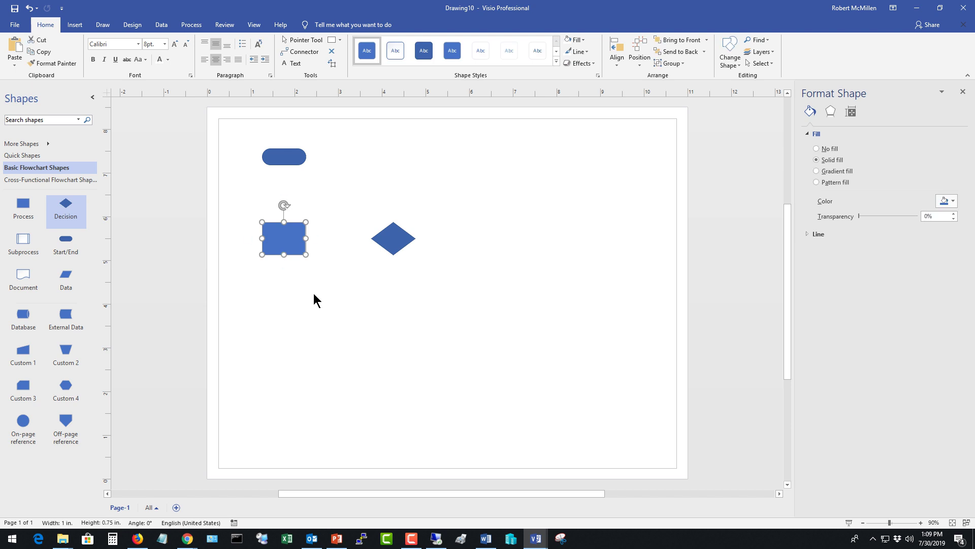
{"action": "left_click", "coordinate": [392, 237]}
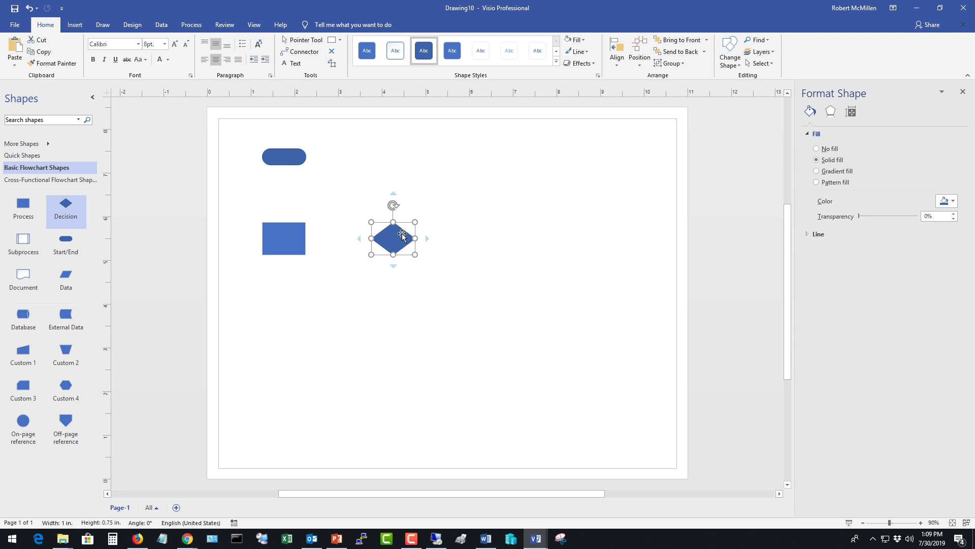
Delete the Decision diamond and add two more Process rectangles in a row.
{"action": "key", "text": "Delete"}
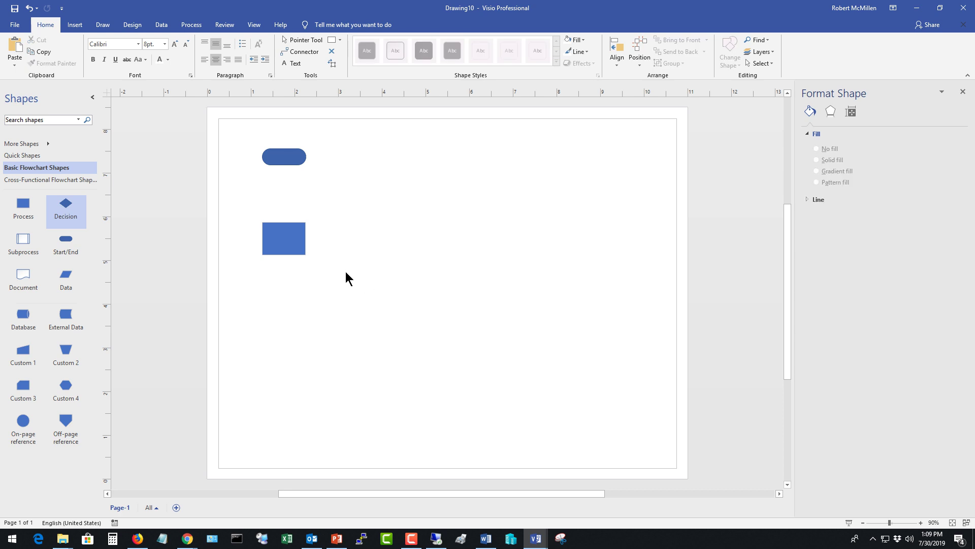
{"action": "left_click_drag", "start_coordinate": [23, 206], "coordinate": [379, 240]}
{"action": "left_click_drag", "start_coordinate": [23, 206], "coordinate": [473, 234]}
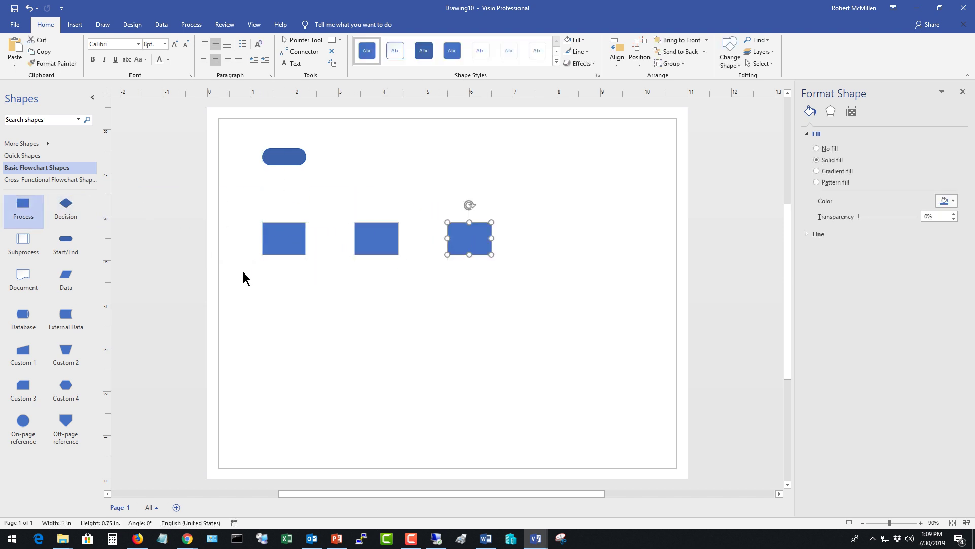
Add two Subprocess shapes below the rectangles and a Start/End shape at the bottom-right.
{"action": "left_click_drag", "start_coordinate": [22, 244], "coordinate": [506, 315]}
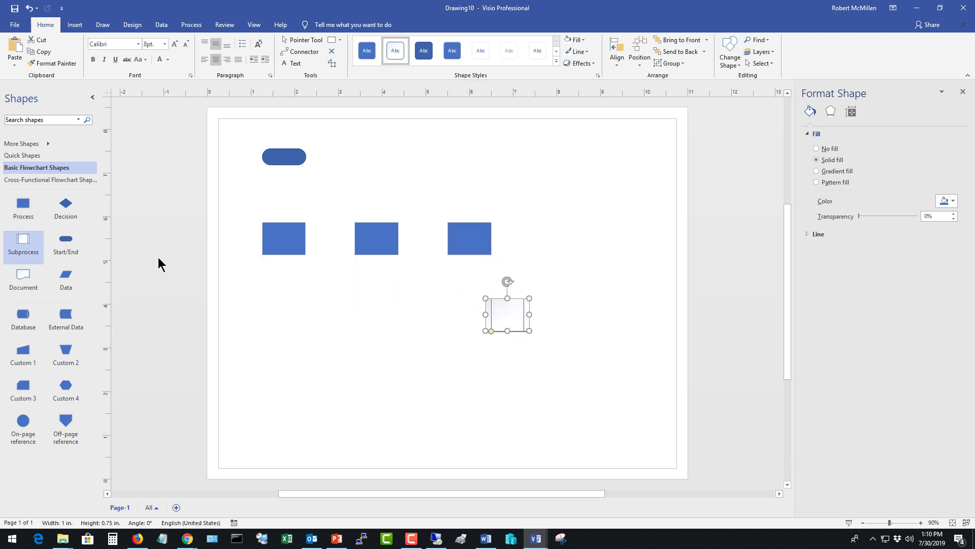
{"action": "left_click_drag", "start_coordinate": [22, 245], "coordinate": [441, 321]}
{"action": "left_click", "coordinate": [380, 336]}
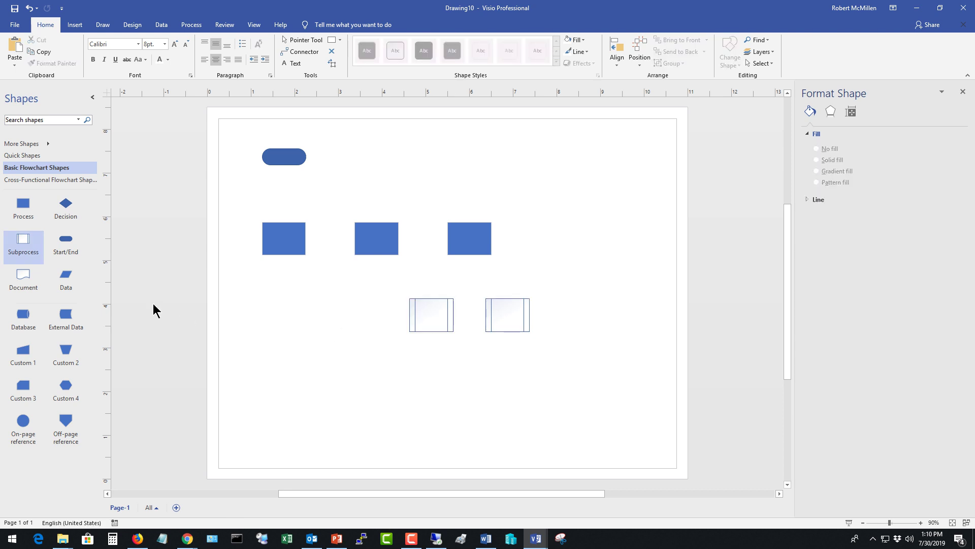
{"action": "left_click_drag", "start_coordinate": [66, 240], "coordinate": [583, 399]}
{"action": "left_click", "coordinate": [414, 388]}
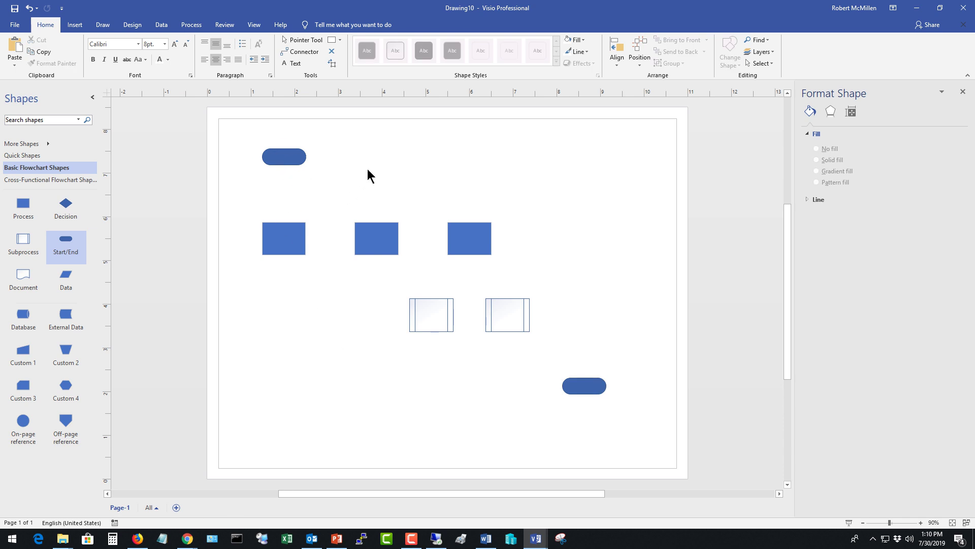
Draw a text box at the top centre reading 'Shipping a package'.
{"action": "left_click", "coordinate": [75, 25]}
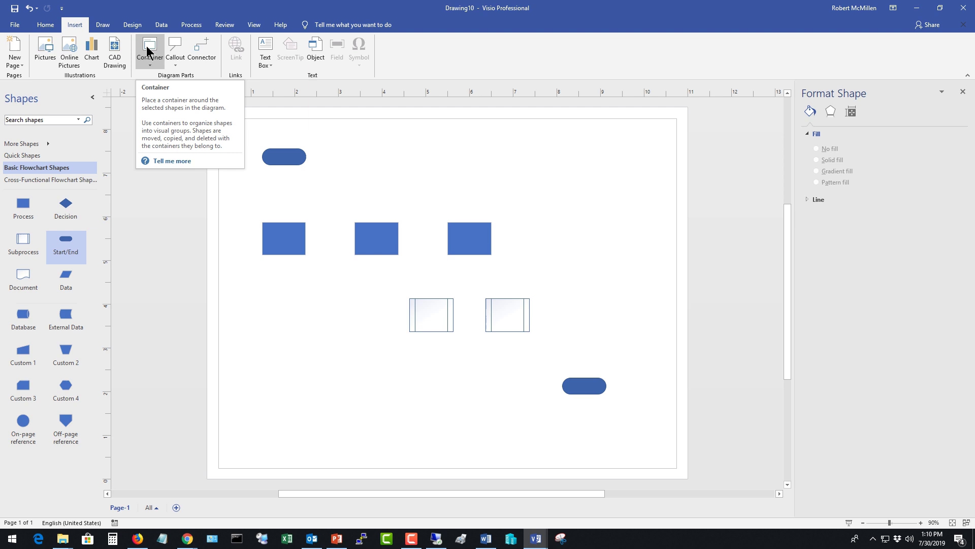
{"action": "left_click", "coordinate": [264, 47]}
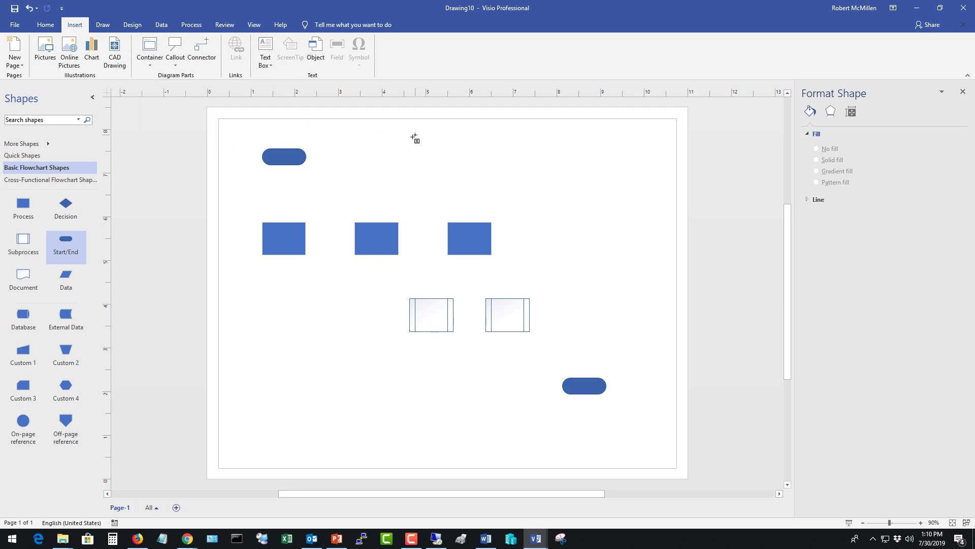
{"action": "left_click_drag", "start_coordinate": [387, 141], "coordinate": [517, 167]}
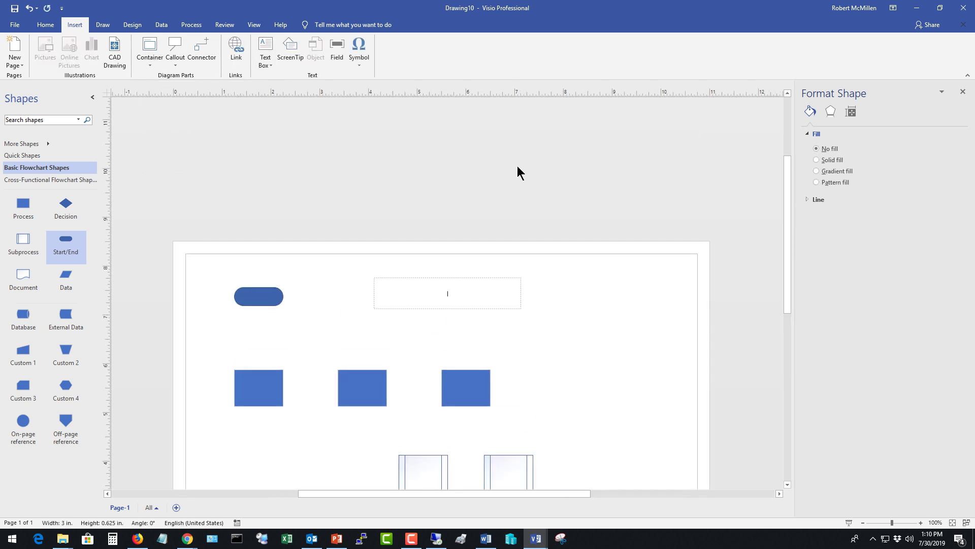
{"action": "type", "text": "Shipping a package"}
Enlarge the 'Shipping a package' title to 24 pt.
{"action": "left_click_drag", "start_coordinate": [475, 294], "coordinate": [408, 298]}
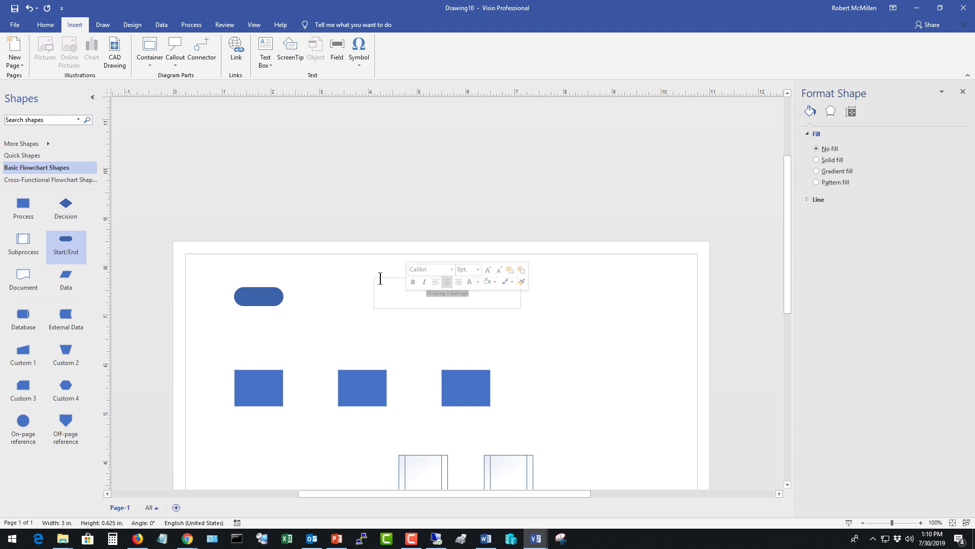
{"action": "left_click", "coordinate": [45, 25]}
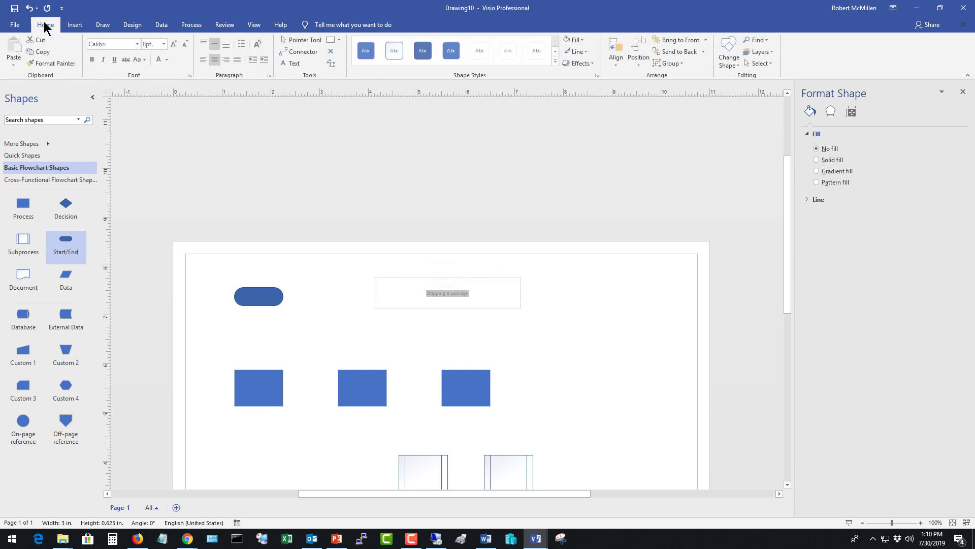
{"action": "left_click", "coordinate": [173, 44]}
{"action": "left_click", "coordinate": [173, 44]}
{"action": "left_click", "coordinate": [173, 45]}
{"action": "left_click", "coordinate": [173, 44]}
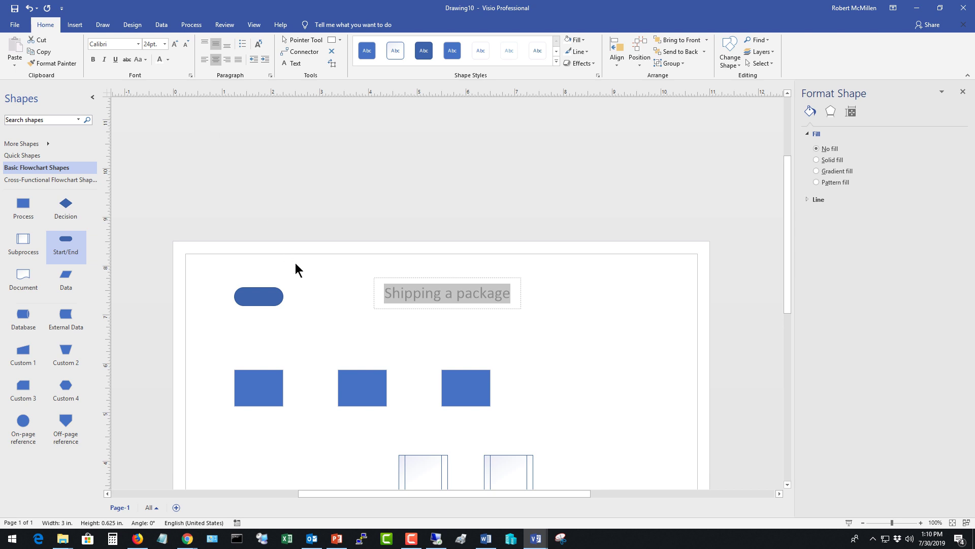
{"action": "left_click", "coordinate": [341, 313]}
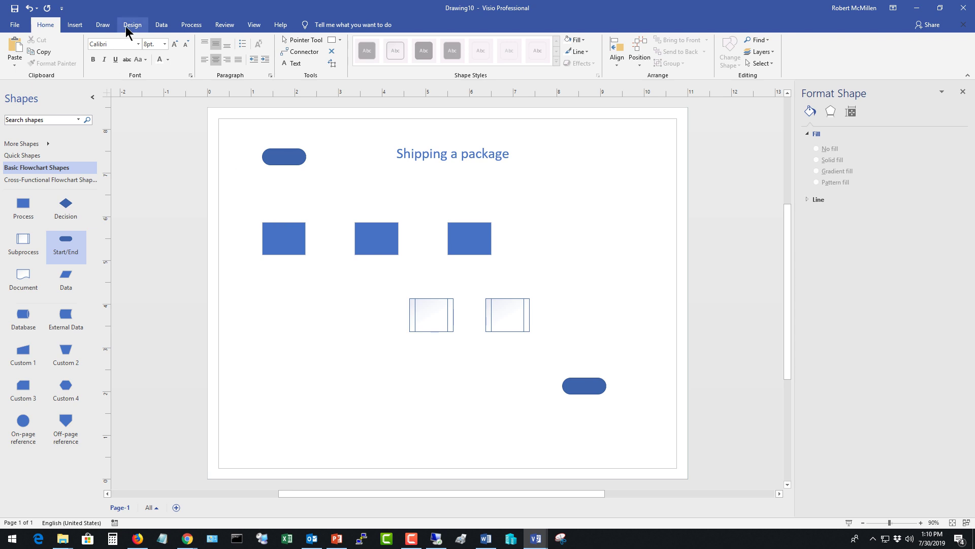
Apply the Ion theme and label the start shape 'Start Shipping Process'.
{"action": "left_click", "coordinate": [128, 25]}
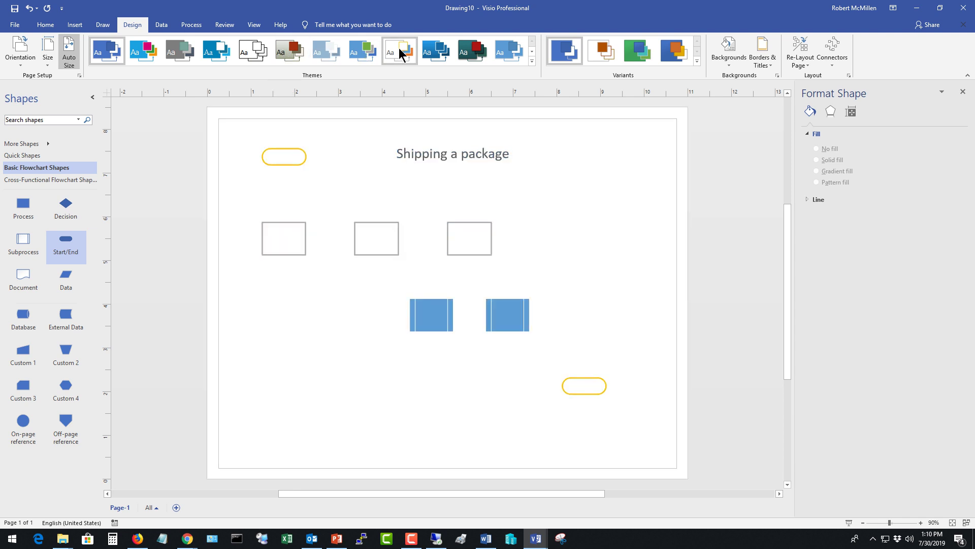
{"action": "left_click", "coordinate": [481, 51]}
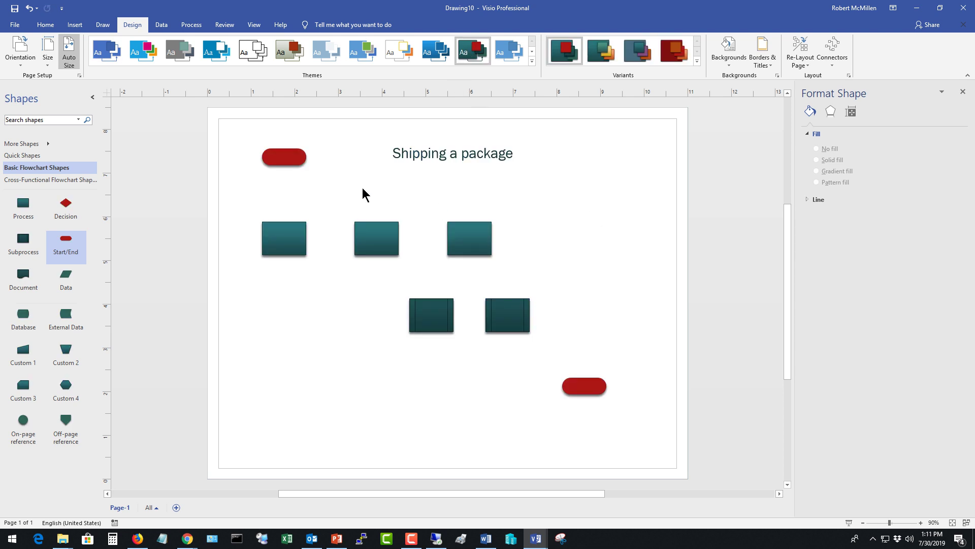
{"action": "double_click", "coordinate": [282, 157]}
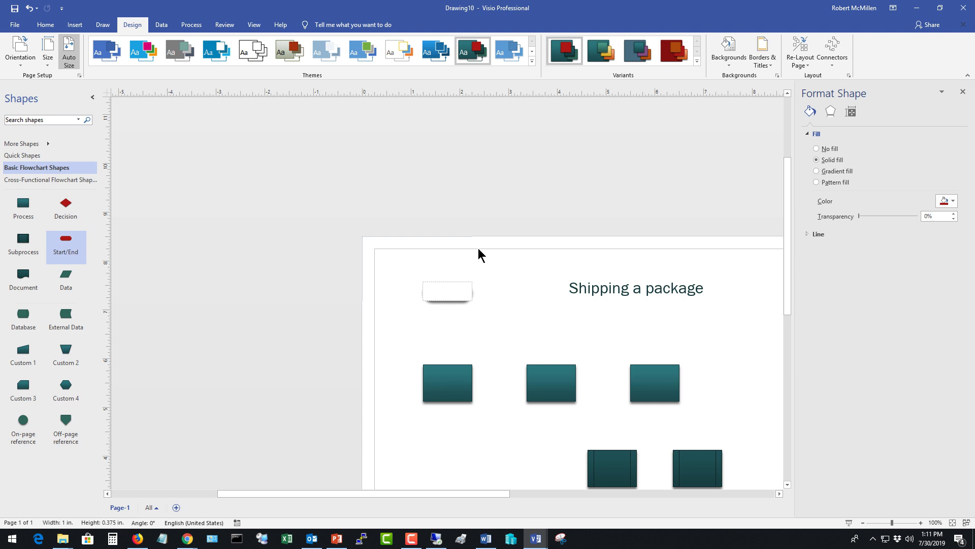
{"action": "type", "text": "Start Shipping Process"}
{"action": "left_click", "coordinate": [501, 320]}
{"action": "key", "text": "ctrl+shift+w"}
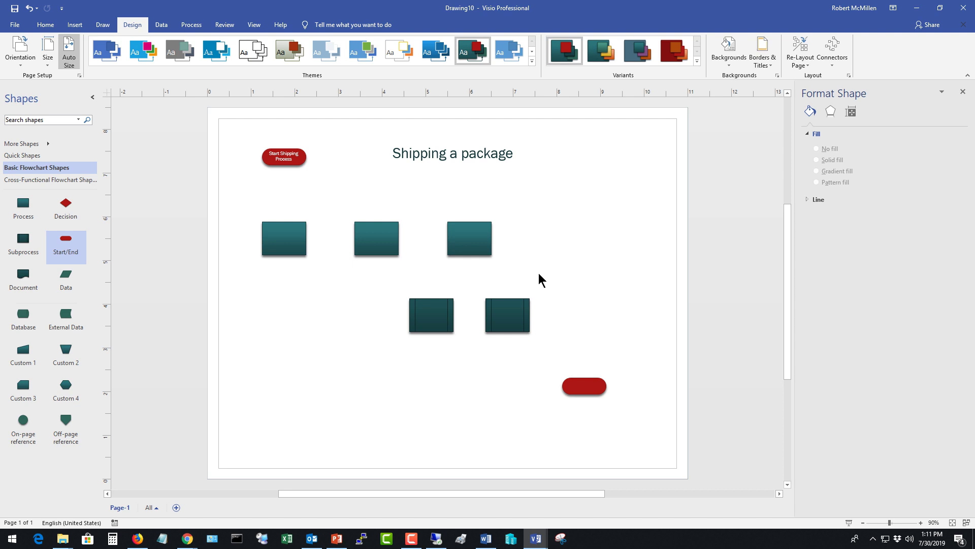
Zoom the page view to 125% and shift it so the title shows.
{"action": "left_click", "coordinate": [920, 523]}
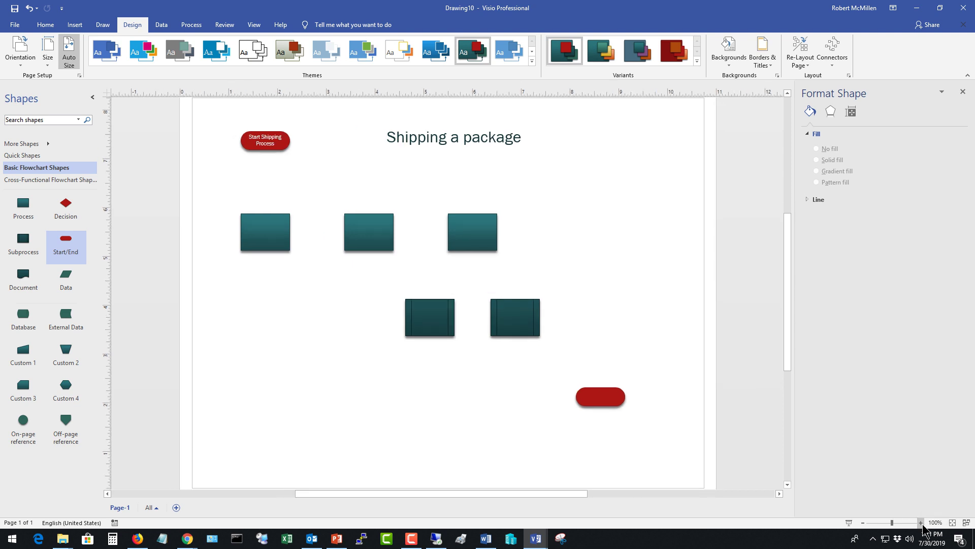
{"action": "left_click", "coordinate": [921, 523]}
{"action": "left_click", "coordinate": [921, 523]}
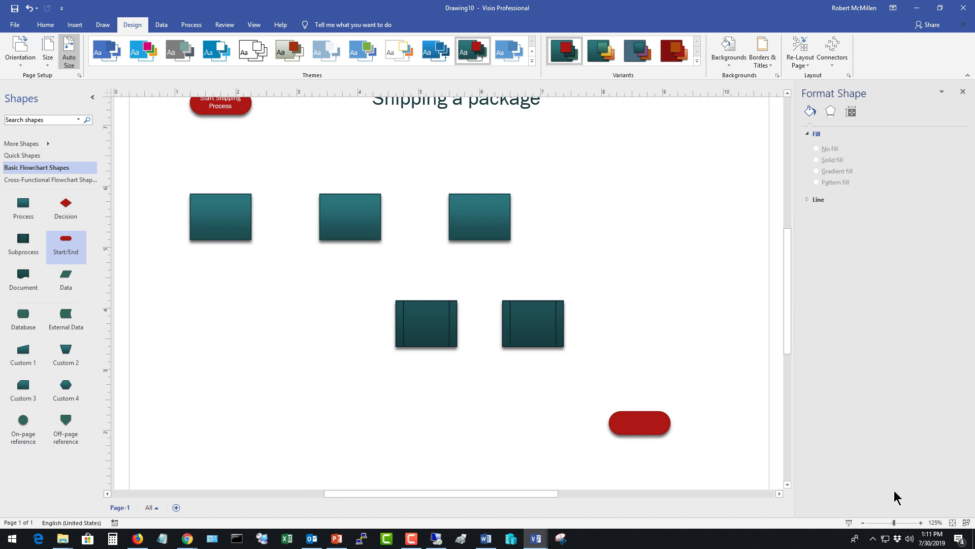
{"action": "mouse_move", "coordinate": [786, 290]}
{"action": "left_mouse_down"}
{"action": "mouse_move", "coordinate": [787, 264]}
{"action": "mouse_move", "coordinate": [789, 277]}
{"action": "left_mouse_up"}
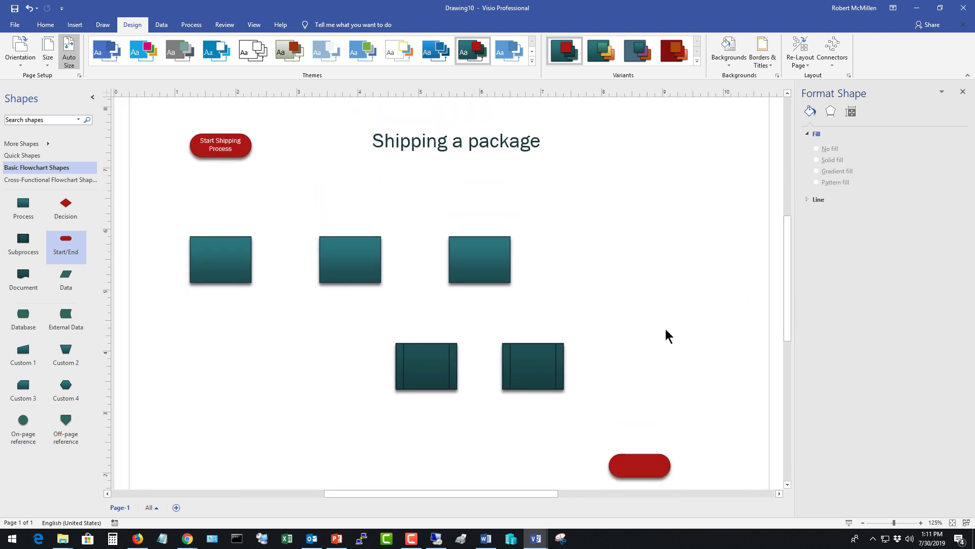
Label the top three boxes 'Mailing label attach', 'Scan box' and 'Weighbox'.
{"action": "double_click", "coordinate": [218, 258]}
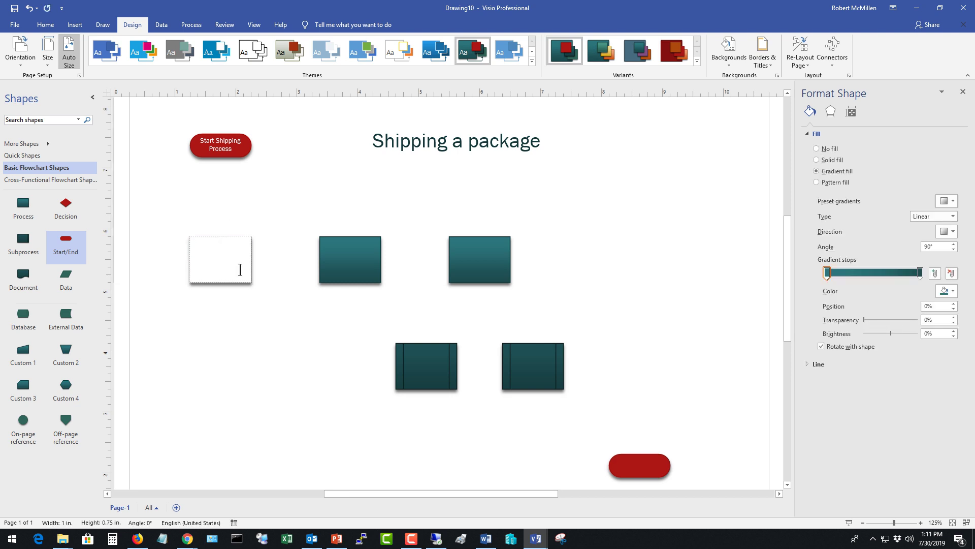
{"action": "type", "text": "Mailing label attach"}
{"action": "left_click", "coordinate": [297, 331]}
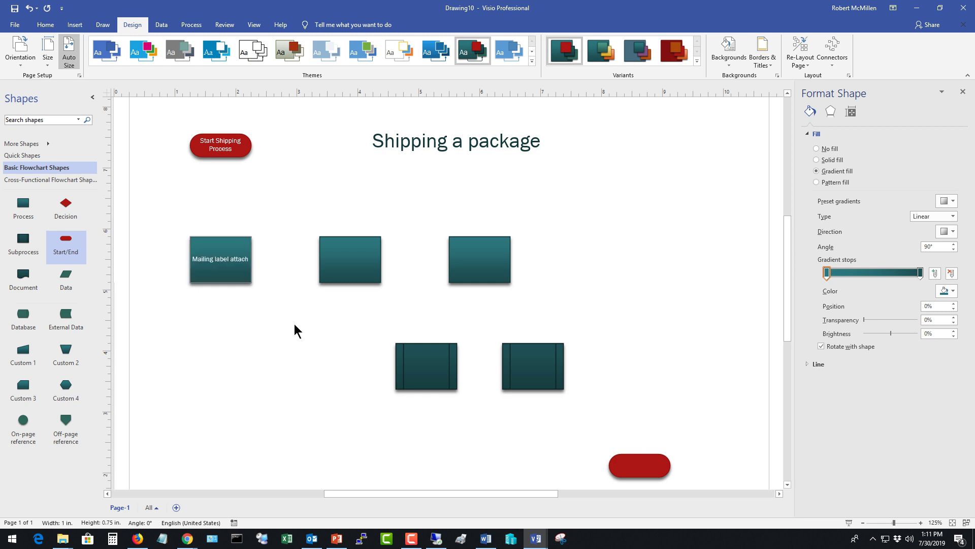
{"action": "left_click", "coordinate": [347, 259]}
{"action": "left_click", "coordinate": [346, 260]}
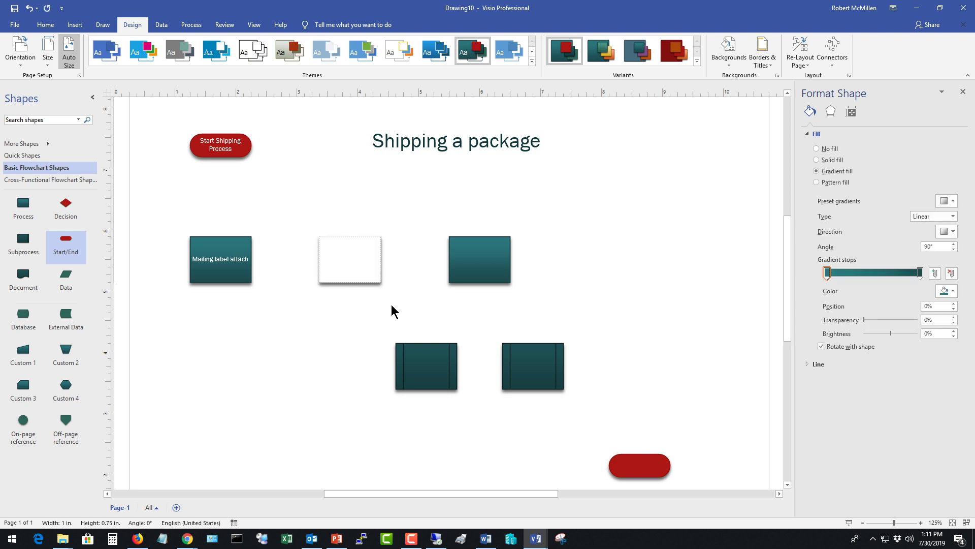
{"action": "type", "text": "Scan box"}
{"action": "left_click", "coordinate": [482, 262]}
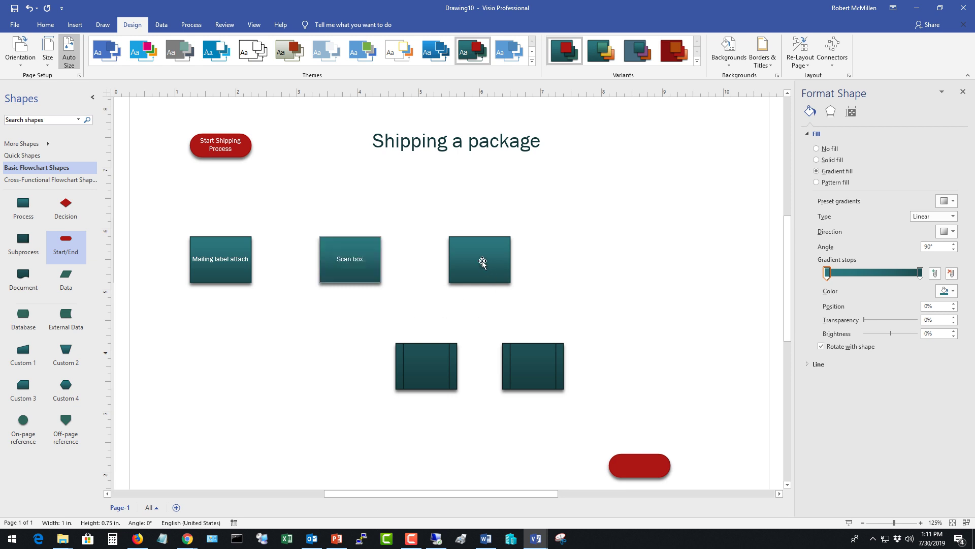
{"action": "left_click", "coordinate": [482, 261]}
{"action": "type", "text": "w"}
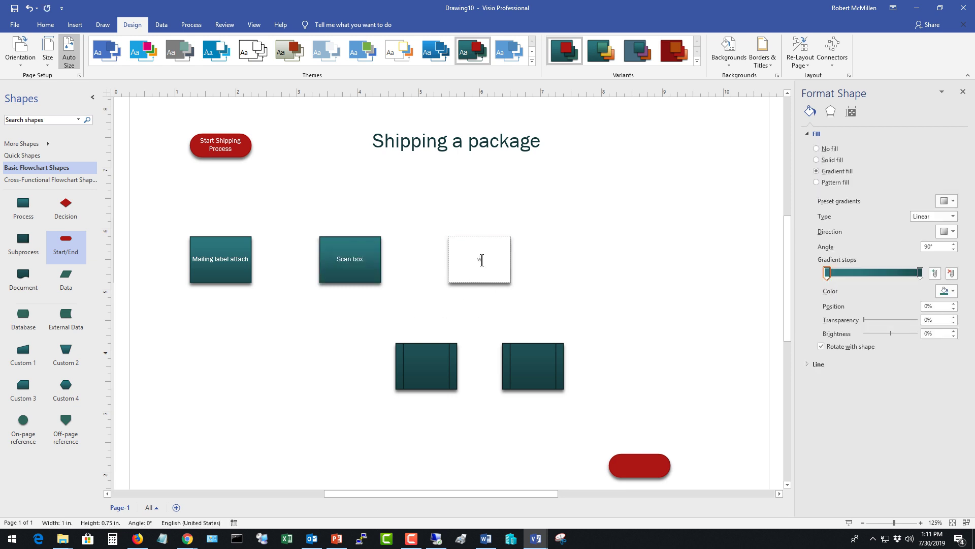
{"action": "type", "text": "eighbox"}
{"action": "key", "text": "BackSpace"}
{"action": "type", "text": "W"}
{"action": "left_click", "coordinate": [481, 305]}
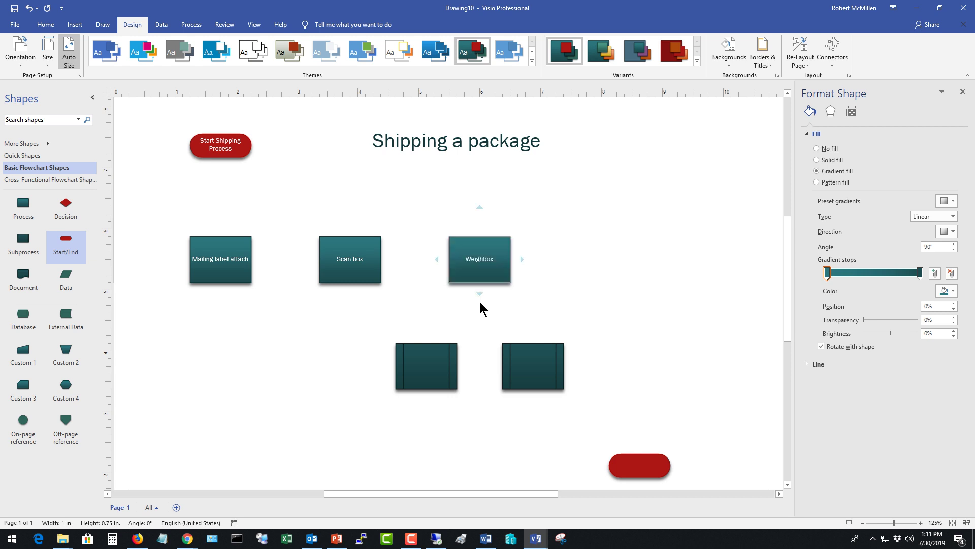
Label the lower boxes 'Over 70 lbs dump' and 'Under 70 lbs ship'.
{"action": "double_click", "coordinate": [434, 366]}
{"action": "type", "text": "Ove"}
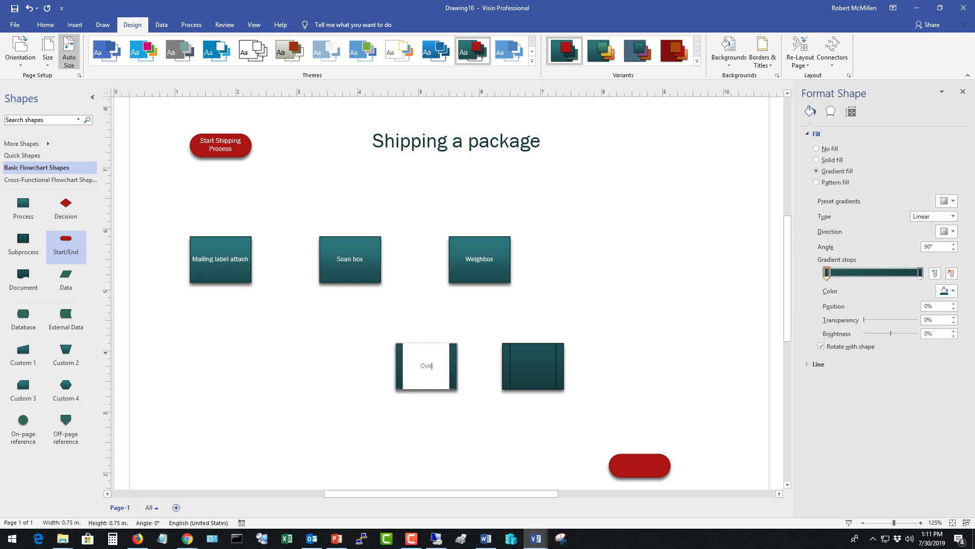
{"action": "type", "text": "r 70 lbs dump"}
{"action": "left_click", "coordinate": [515, 399]}
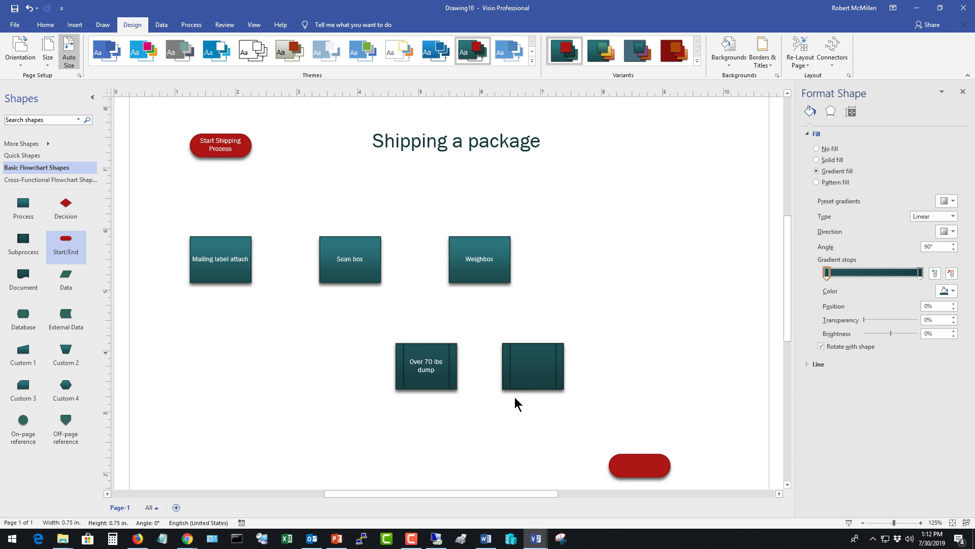
{"action": "double_click", "coordinate": [528, 367]}
{"action": "type", "text": "U"}
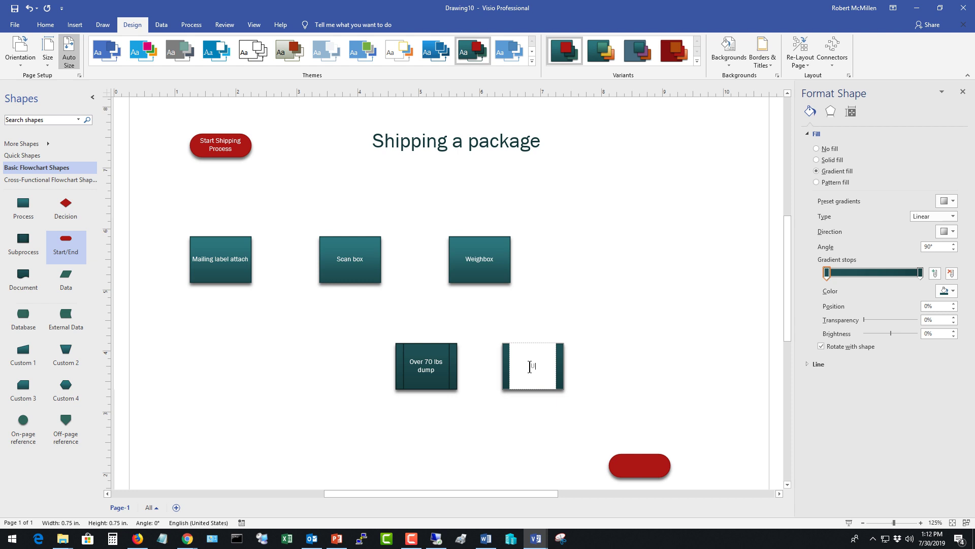
{"action": "type", "text": "nder 70 lbs ship"}
{"action": "left_click", "coordinate": [644, 362]}
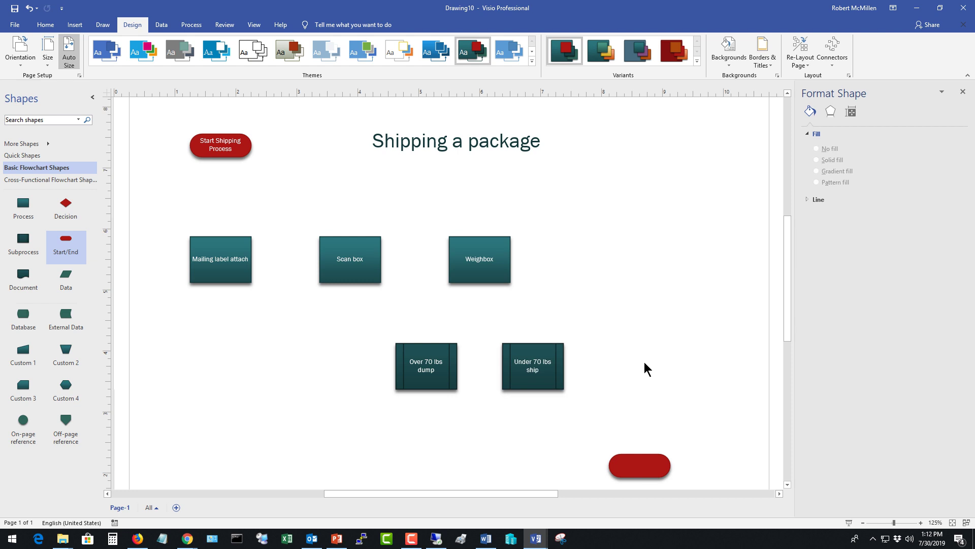
{"action": "left_click", "coordinate": [638, 463]}
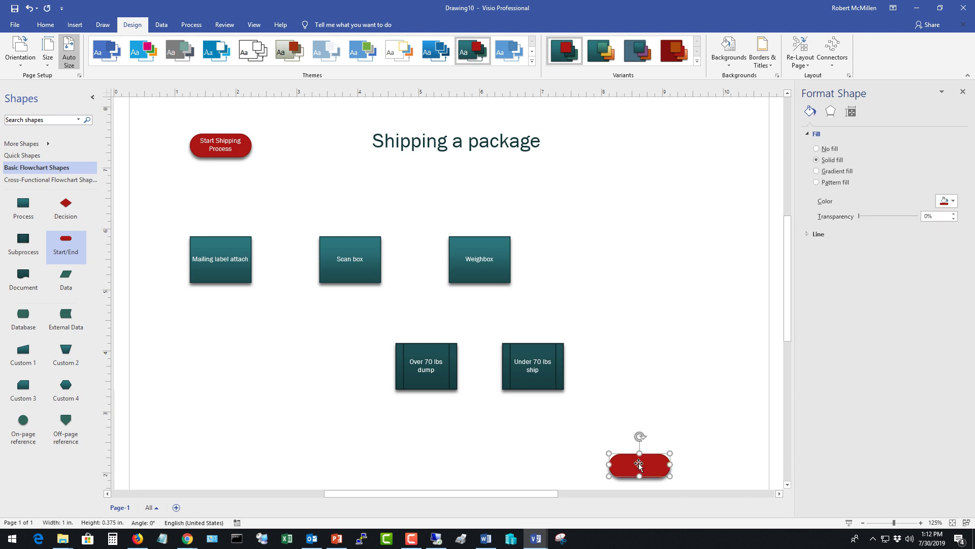
Label the red end shape 'Ship'.
{"action": "type", "text": "Ship"}
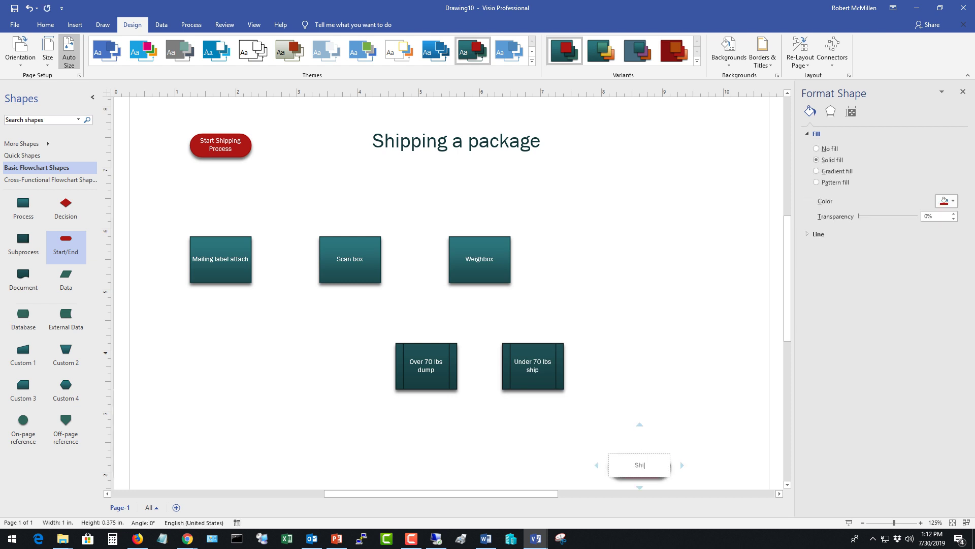
{"action": "left_click", "coordinate": [656, 378]}
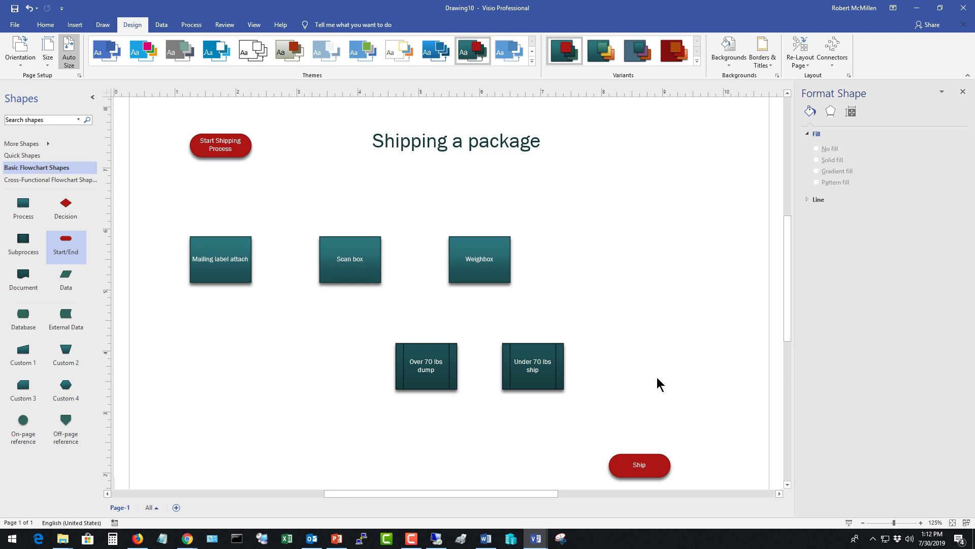
{"action": "left_click", "coordinate": [407, 351]}
Paste a copy of the Ship terminator beneath Over 70 lbs dump.
{"action": "left_click", "coordinate": [635, 462]}
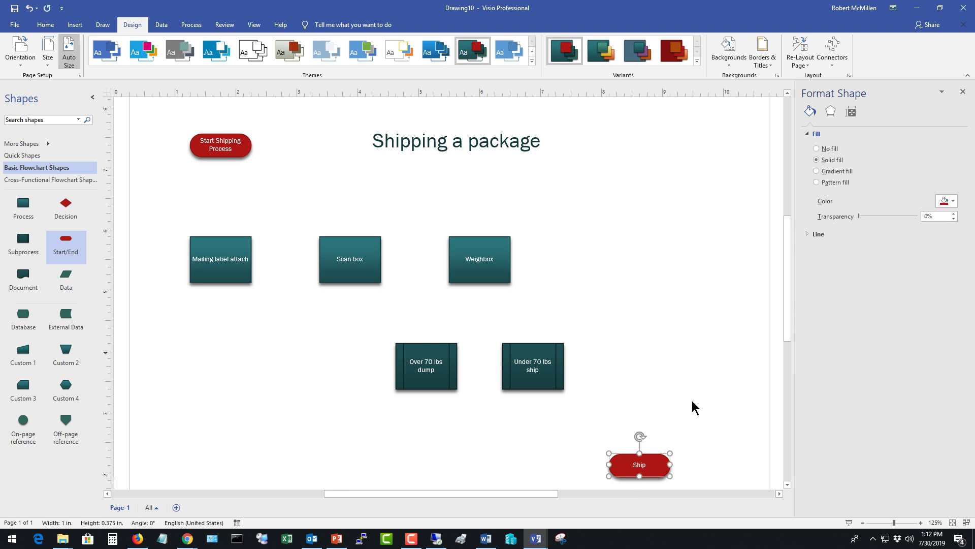
{"action": "right_click", "coordinate": [650, 463]}
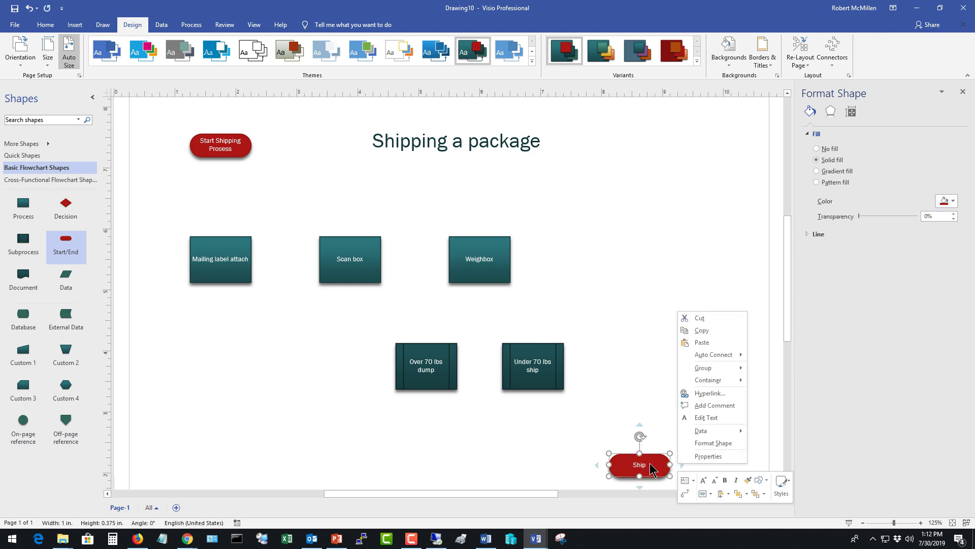
{"action": "left_click", "coordinate": [702, 331]}
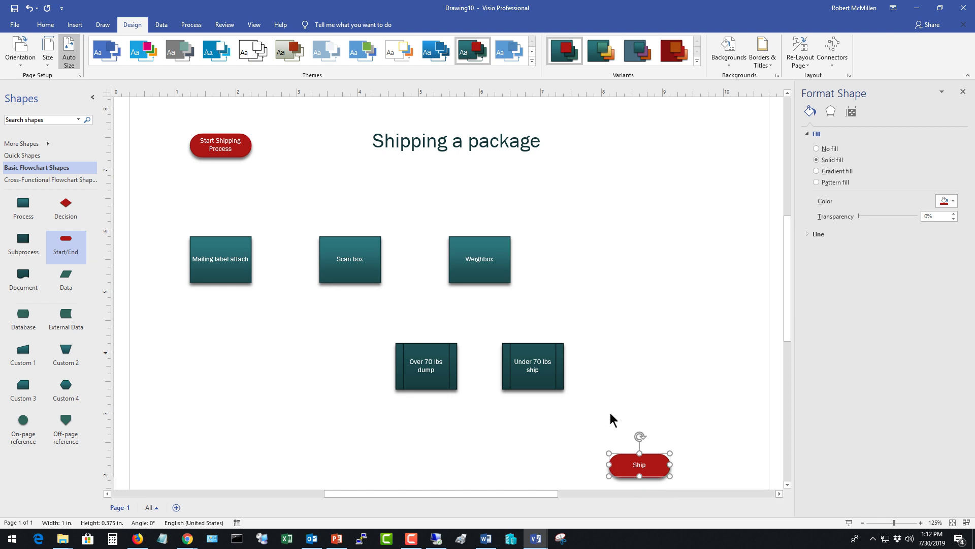
{"action": "left_click", "coordinate": [486, 457]}
{"action": "right_click", "coordinate": [433, 447]}
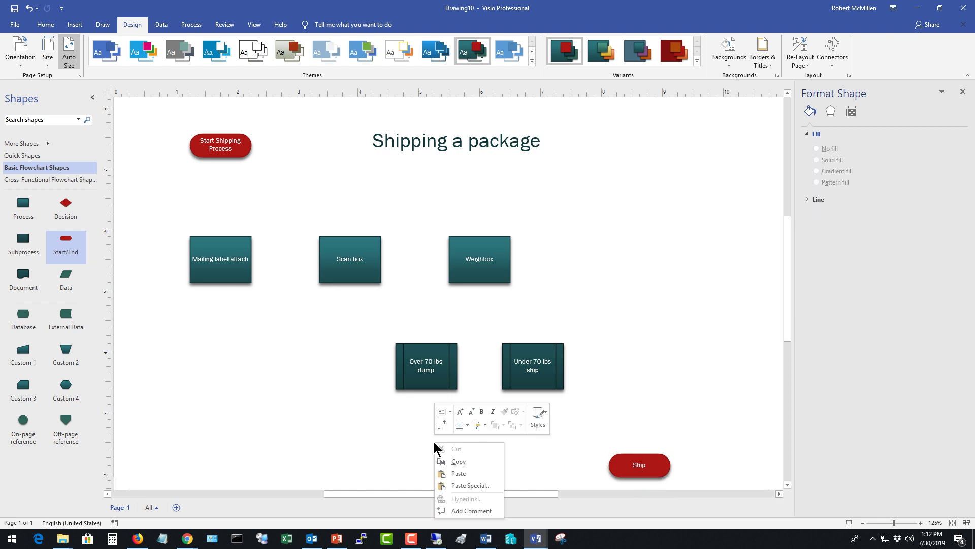
{"action": "left_click", "coordinate": [459, 473]}
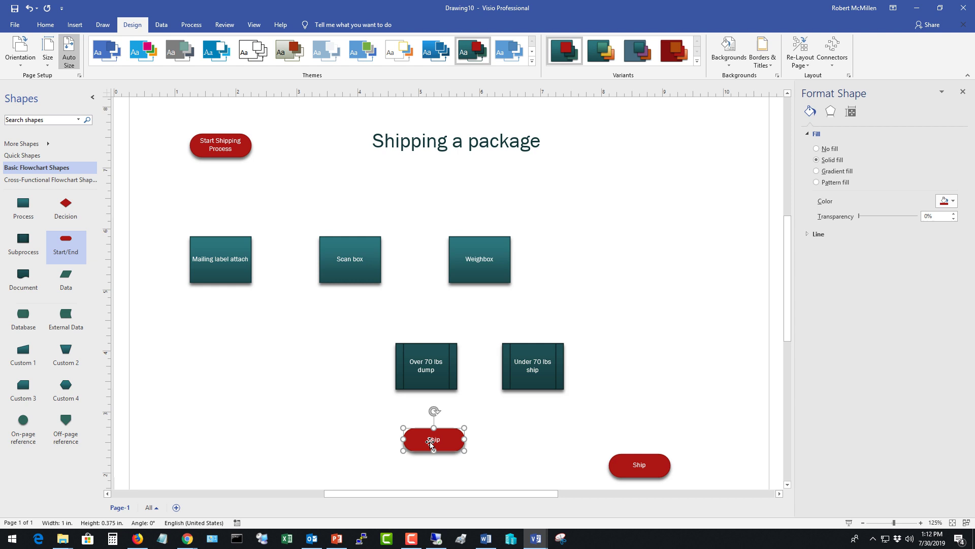
{"action": "left_click_drag", "start_coordinate": [432, 447], "coordinate": [428, 456]}
Change the copied terminator's text to 'Don't Ship'.
{"action": "double_click", "coordinate": [425, 454]}
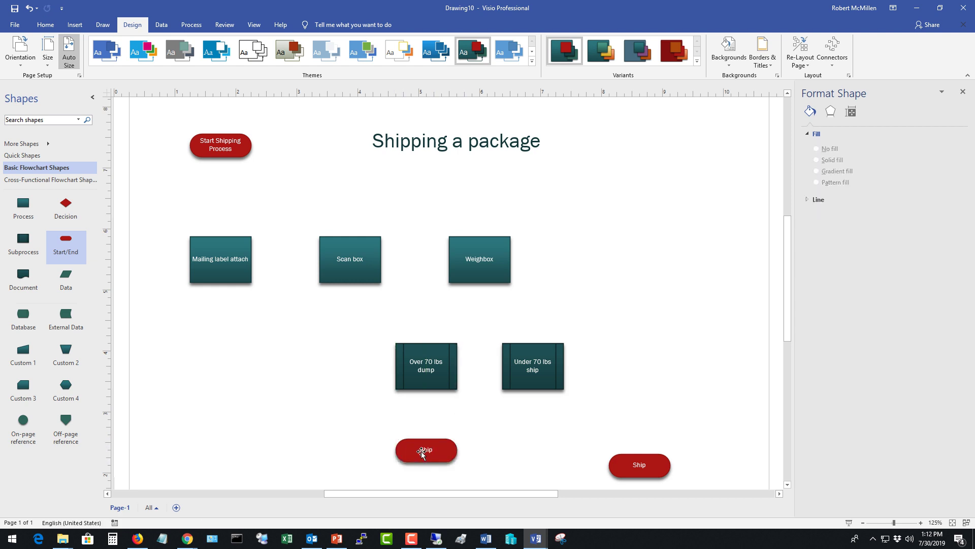
{"action": "left_click", "coordinate": [435, 451]}
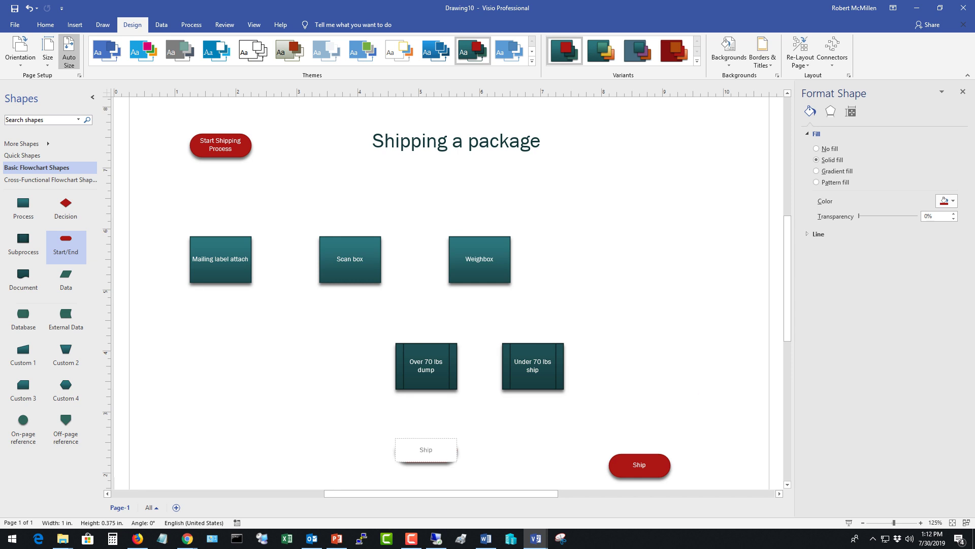
{"action": "type", "text": "Don't"}
{"action": "key", "text": "Escape"}
{"action": "key", "text": "Escape"}
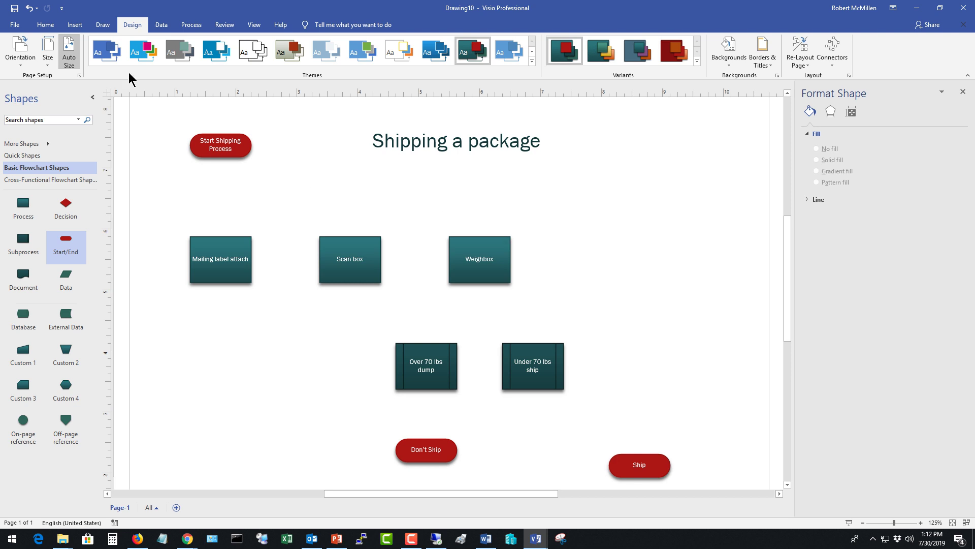
Connect Start Shipping Process to Mailing label attach, Scan box and Weighbox in sequence.
{"action": "left_click", "coordinate": [46, 26]}
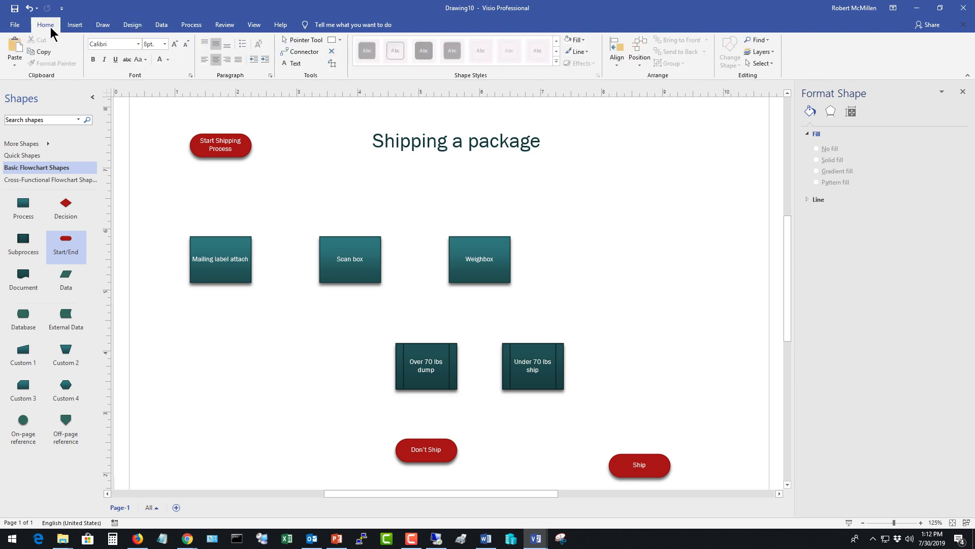
{"action": "left_click", "coordinate": [302, 53]}
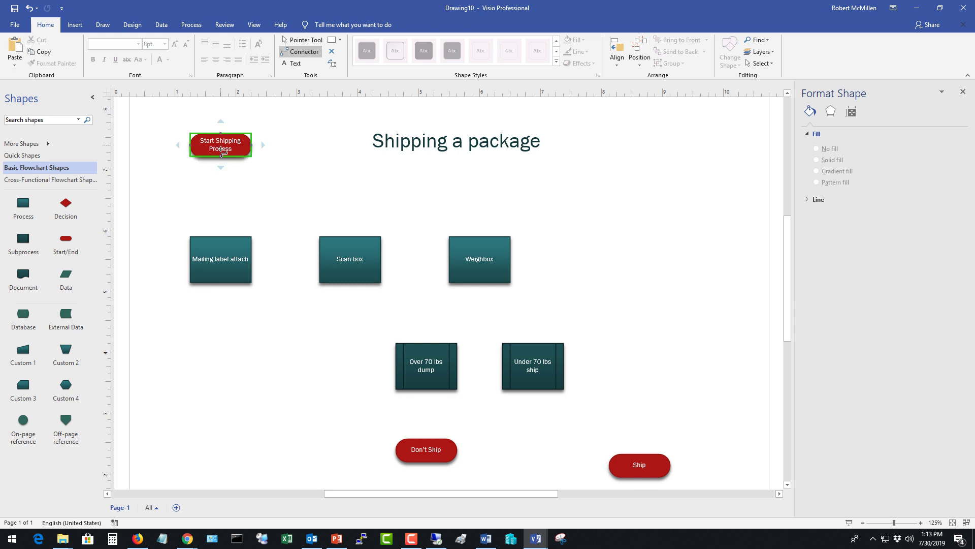
{"action": "left_click_drag", "start_coordinate": [222, 152], "coordinate": [218, 238]}
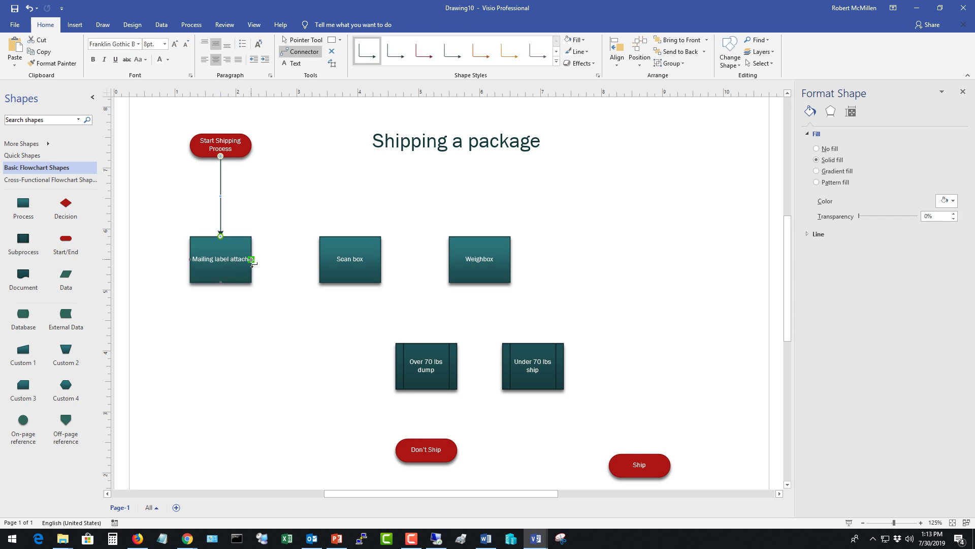
{"action": "left_click_drag", "start_coordinate": [252, 261], "coordinate": [321, 260]}
{"action": "left_click_drag", "start_coordinate": [382, 260], "coordinate": [431, 344]}
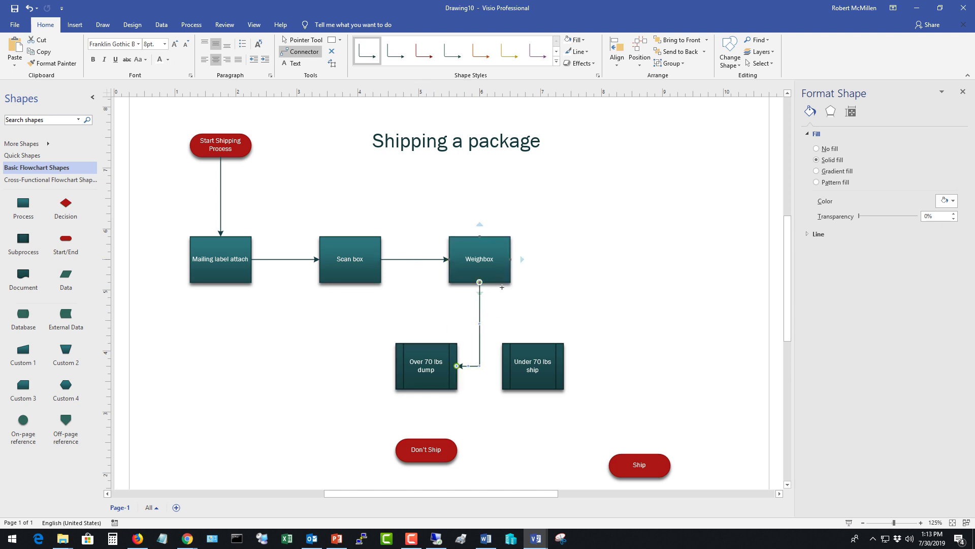
Connect Weighbox to Under 70 lbs ship, Over 70 lbs dump to Don't Ship, and Under 70 lbs ship to Ship.
{"action": "left_click_drag", "start_coordinate": [502, 286], "coordinate": [521, 344]}
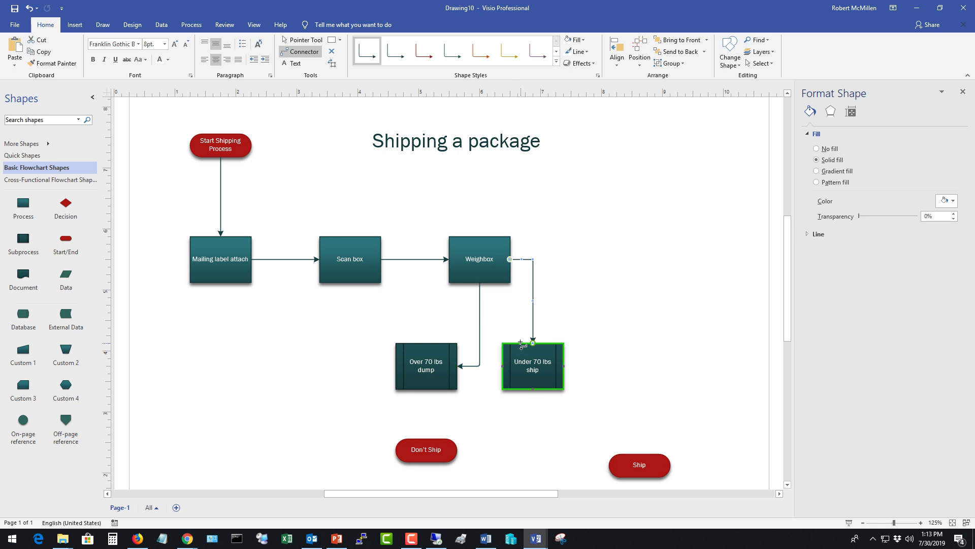
{"action": "left_click", "coordinate": [607, 312]}
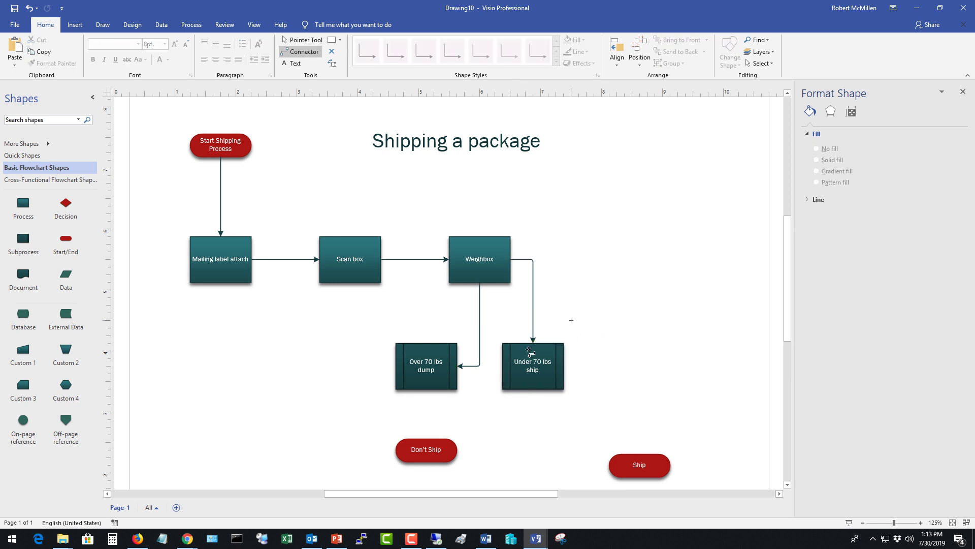
{"action": "left_click", "coordinate": [426, 374]}
{"action": "left_click_drag", "start_coordinate": [427, 376], "coordinate": [426, 440]}
{"action": "left_click_drag", "start_coordinate": [542, 370], "coordinate": [639, 453]}
{"action": "left_click", "coordinate": [641, 339]}
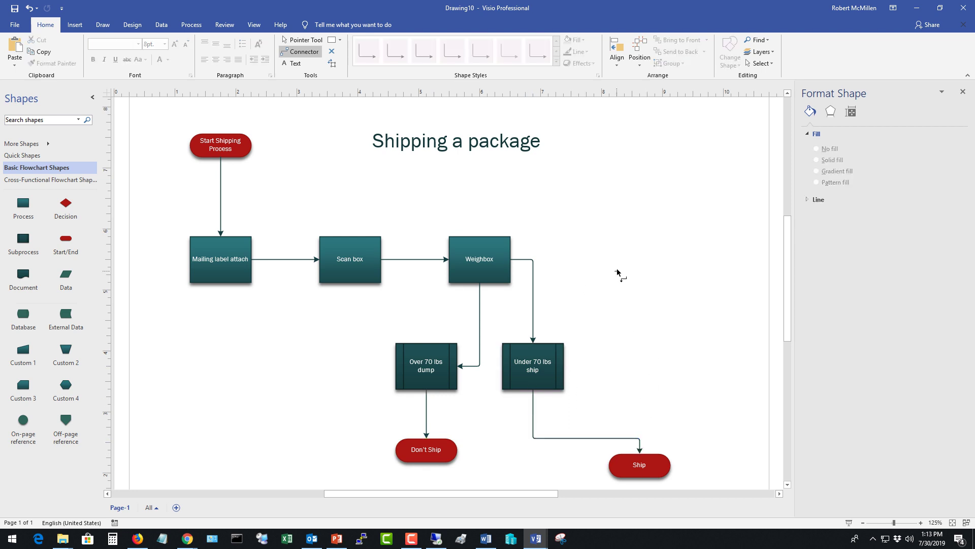
{"action": "scroll", "coordinate": [618, 269], "scroll_direction": "down", "scroll_amount": 1}
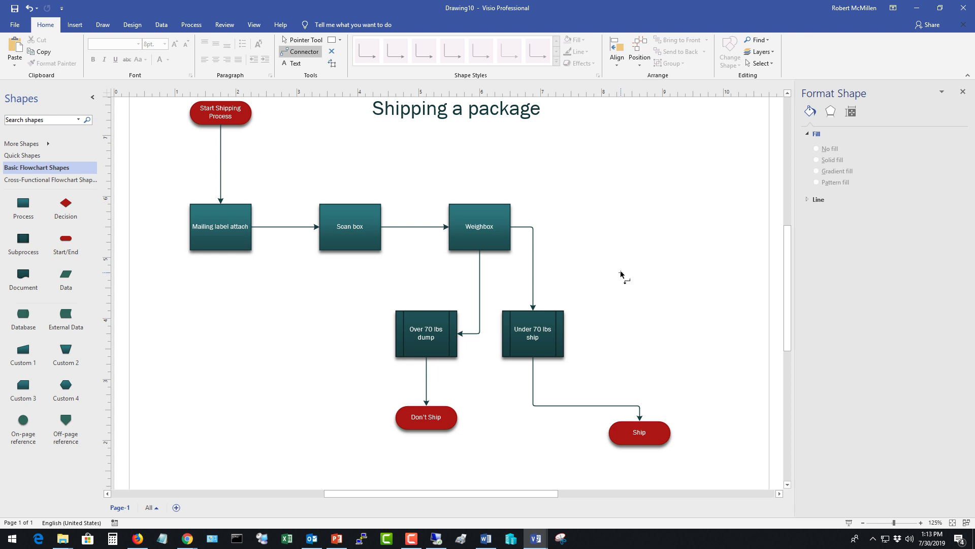
Change the Weighbox rectangle into a Decision diamond shape.
{"action": "left_click", "coordinate": [584, 406]}
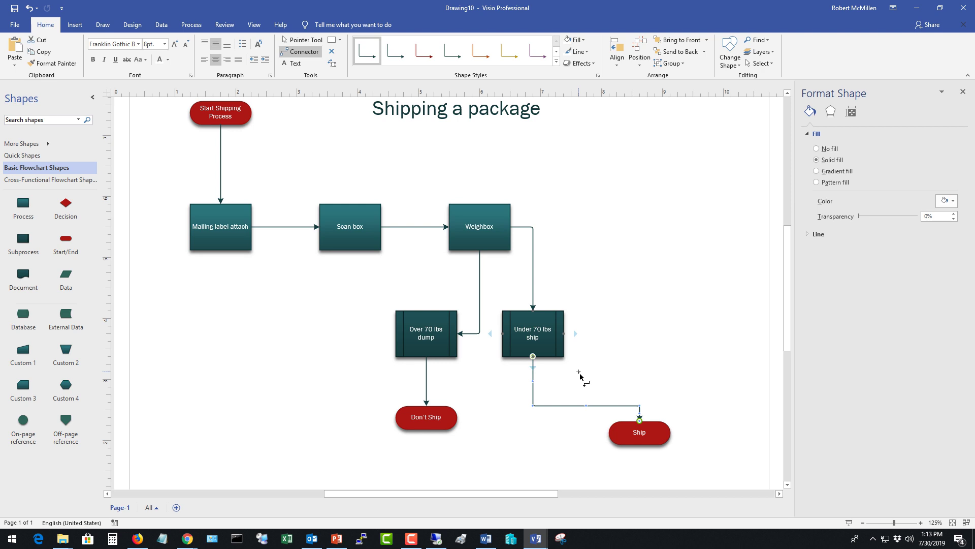
{"action": "left_click", "coordinate": [491, 220]}
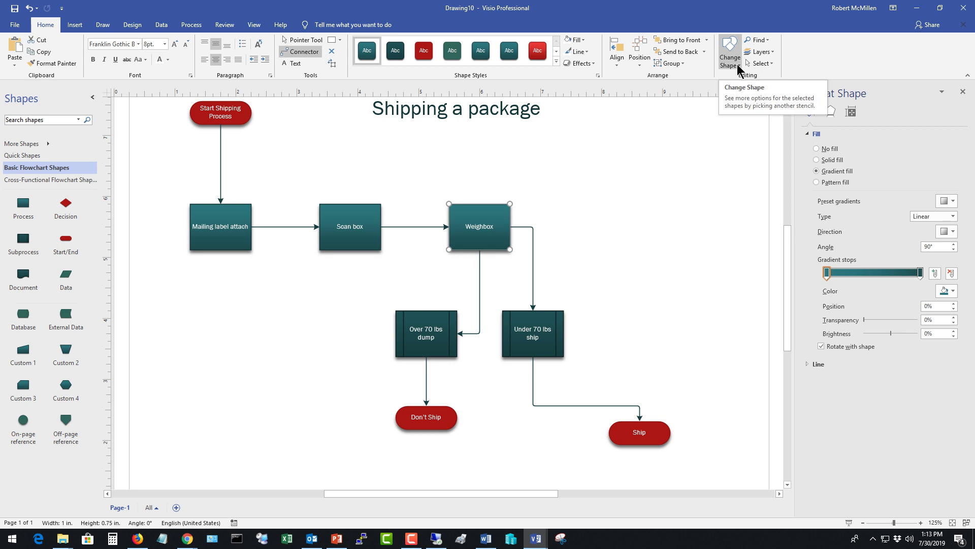
{"action": "left_click", "coordinate": [739, 70]}
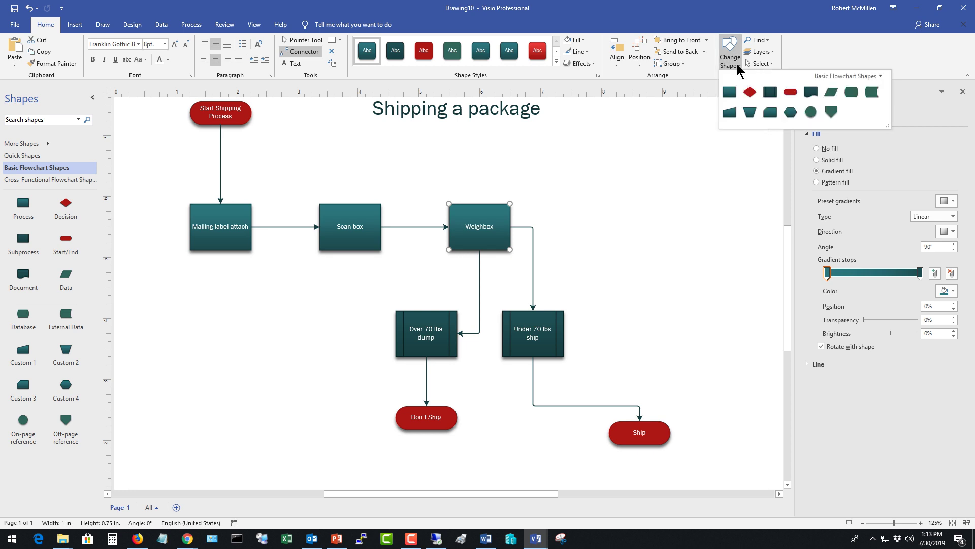
{"action": "left_click", "coordinate": [750, 92]}
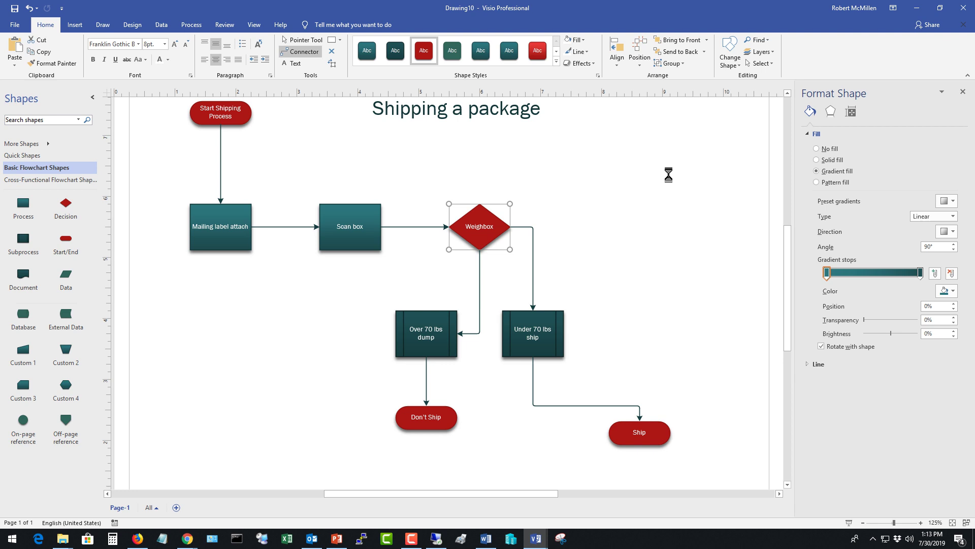
{"action": "left_click", "coordinate": [608, 221]}
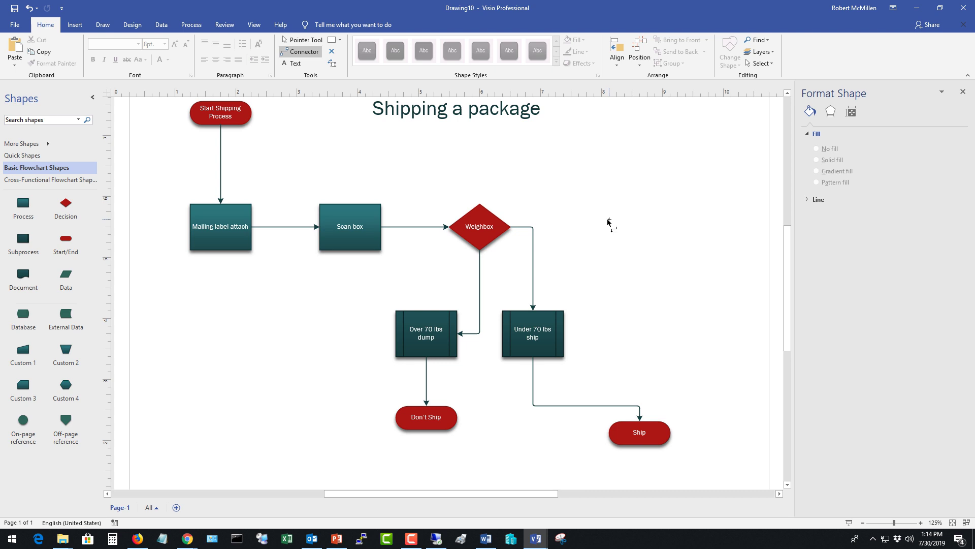
Change Don't Ship to a process rectangle labelled 'Return to beginning after breakup'.
{"action": "left_click", "coordinate": [433, 421]}
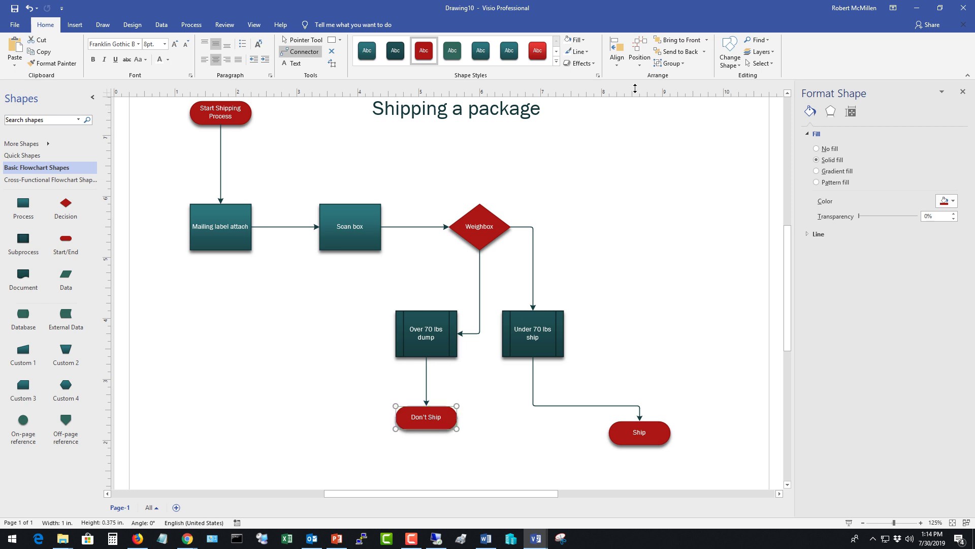
{"action": "left_click", "coordinate": [730, 58]}
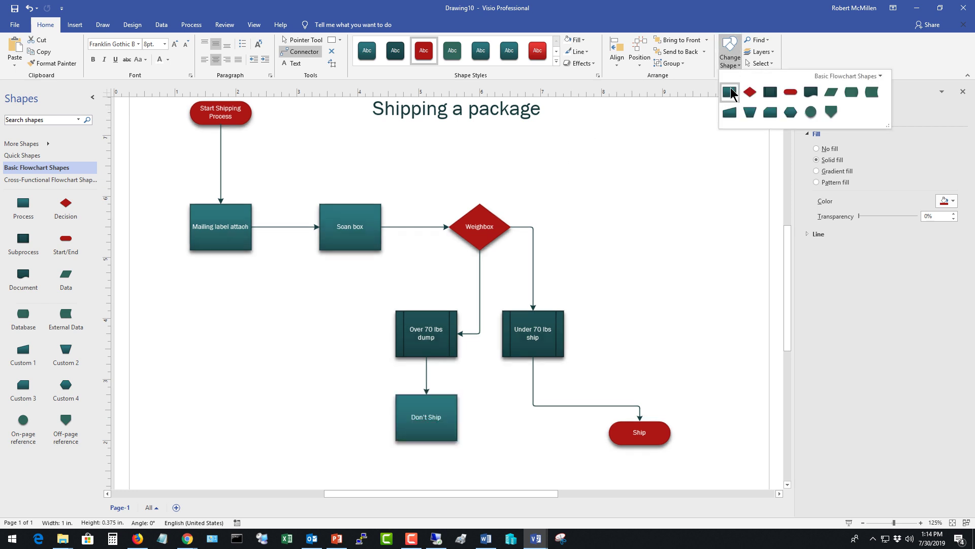
{"action": "left_click", "coordinate": [727, 94]}
{"action": "double_click", "coordinate": [433, 421]}
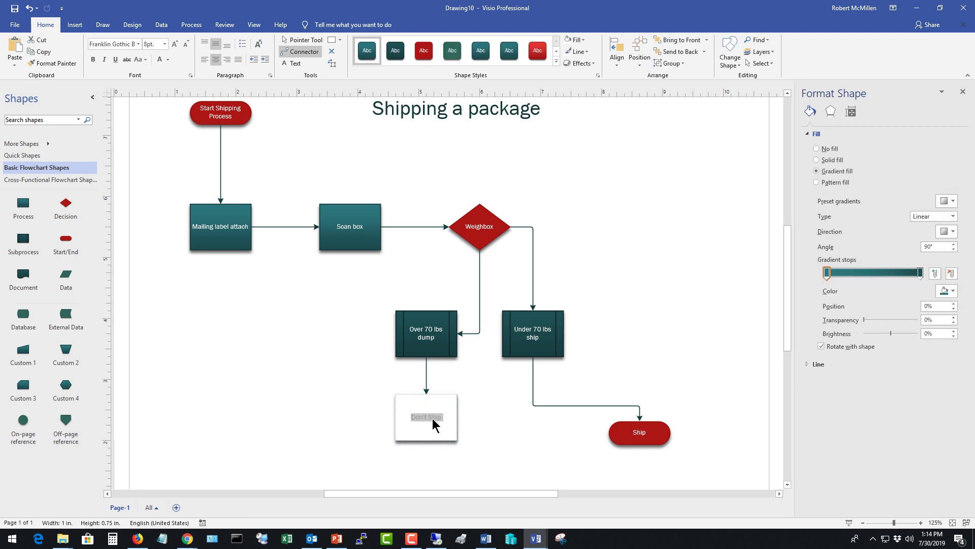
{"action": "type", "text": "Return"}
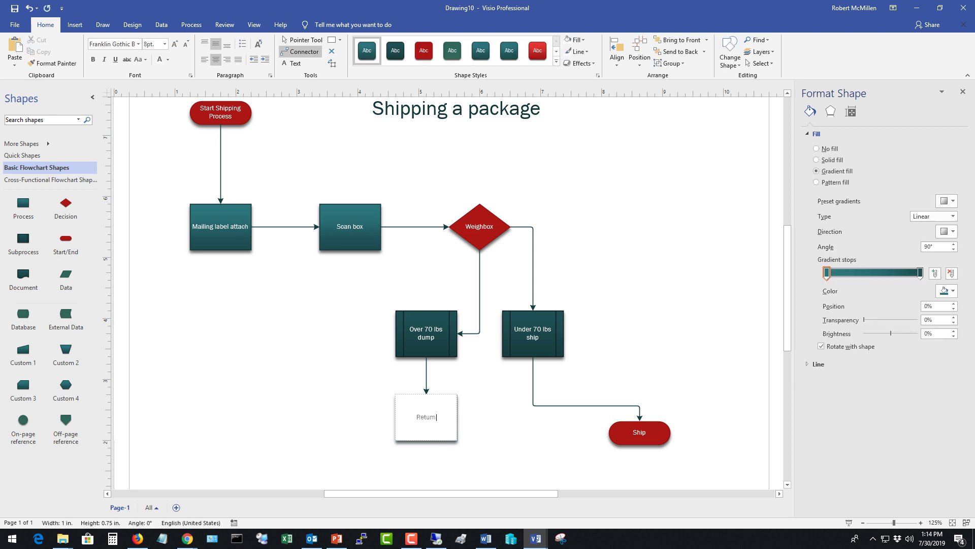
{"action": "type", "text": " to beginning after breakup"}
{"action": "left_click", "coordinate": [339, 412]}
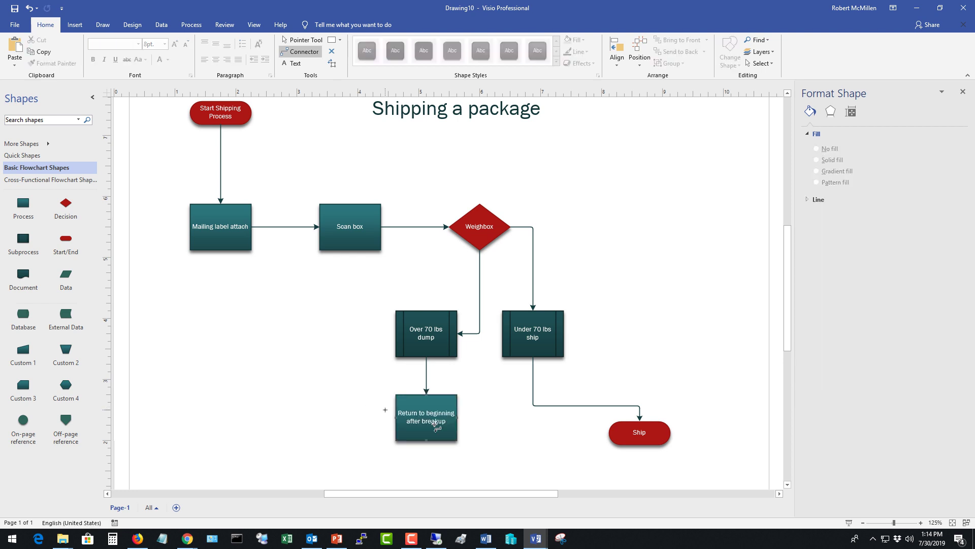
Connect the Return to beginning box back to Mailing label attach.
{"action": "key", "text": "Escape"}
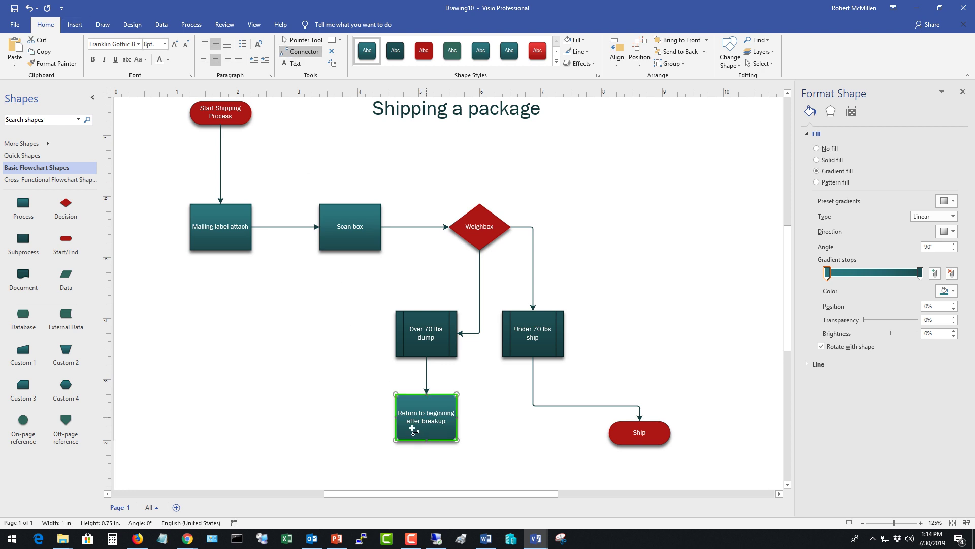
{"action": "left_click_drag", "start_coordinate": [396, 417], "coordinate": [238, 349]}
{"action": "left_click_drag", "start_coordinate": [199, 276], "coordinate": [220, 249]}
{"action": "left_click", "coordinate": [178, 341]}
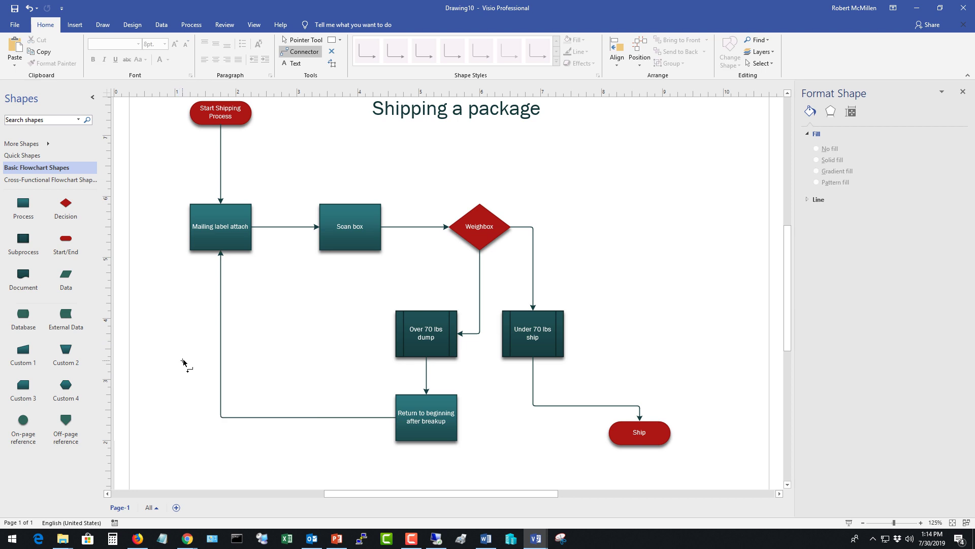
Apply a teal curved background to the page from Design backgrounds.
{"action": "left_click", "coordinate": [219, 364]}
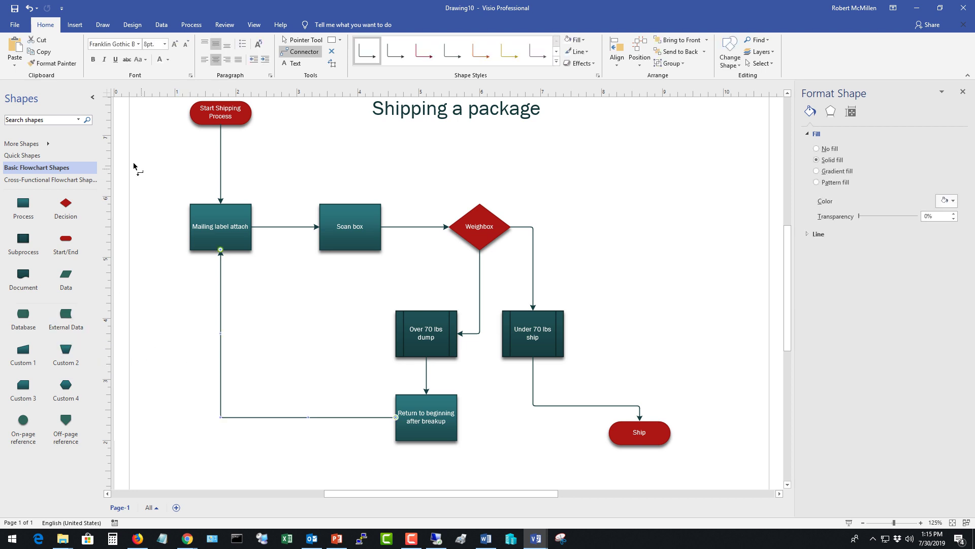
{"action": "left_click", "coordinate": [132, 26]}
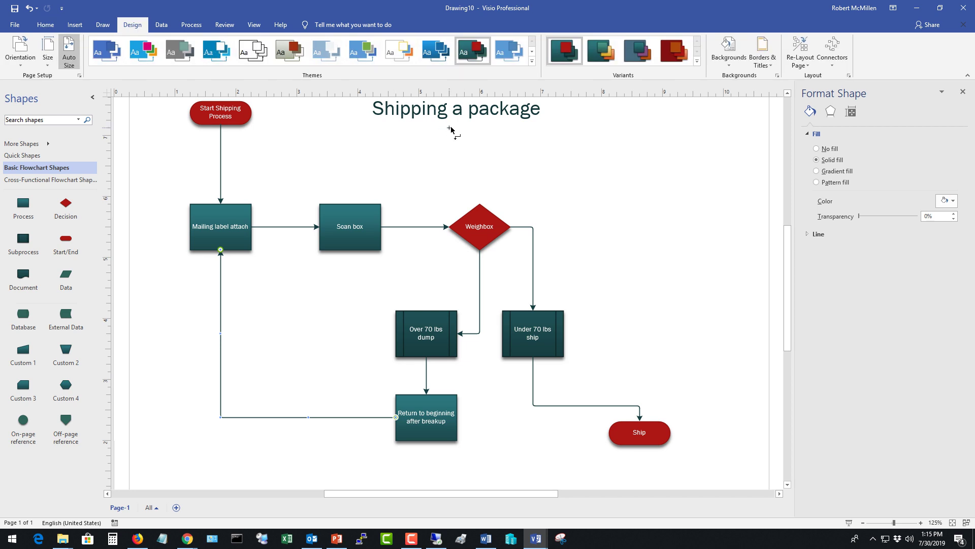
{"action": "left_click", "coordinate": [729, 56]}
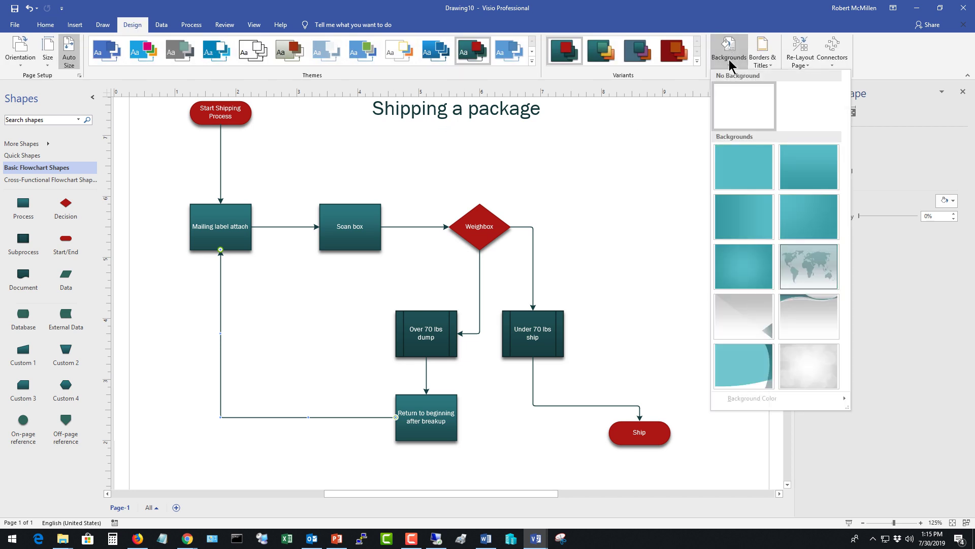
{"action": "left_click", "coordinate": [744, 358]}
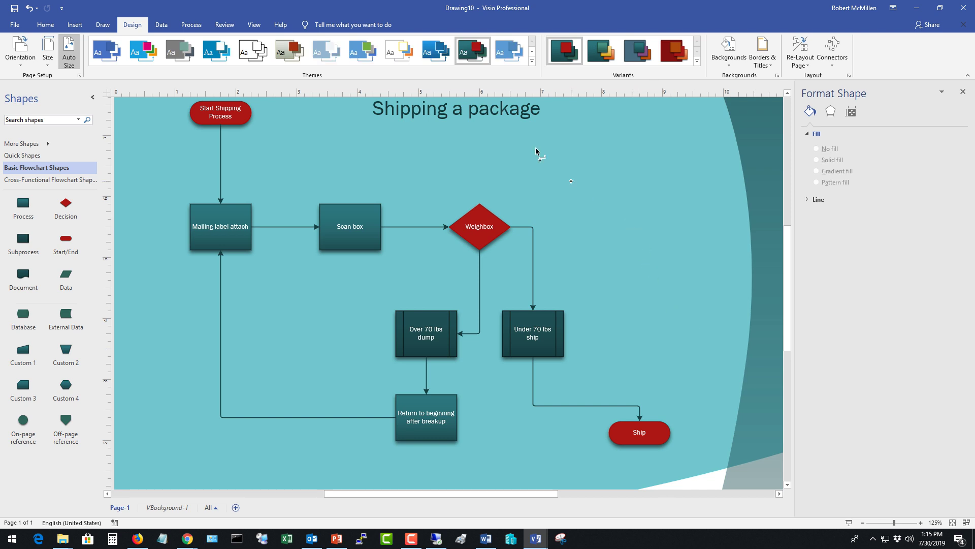
Give the 'Shipping a package' title a white fill box.
{"action": "left_click", "coordinate": [482, 110]}
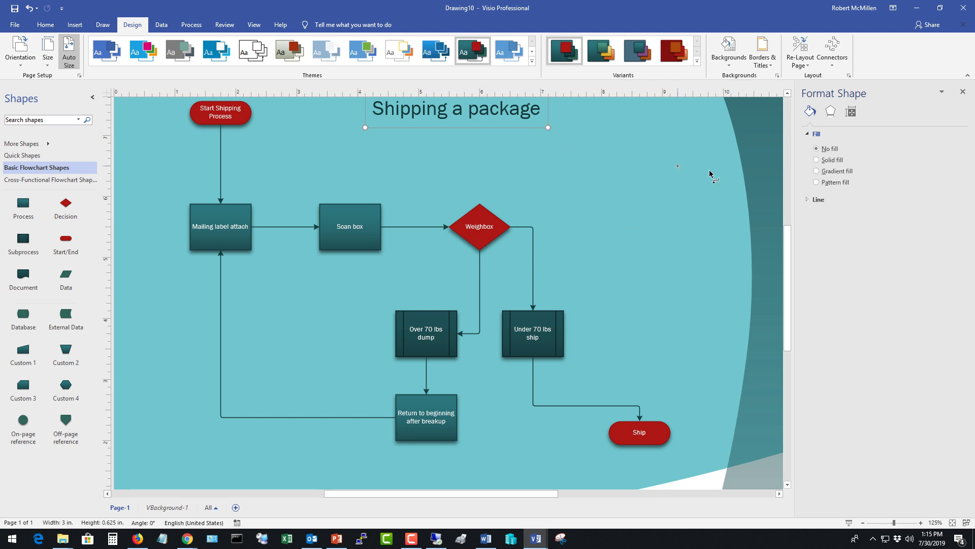
{"action": "scroll", "coordinate": [711, 229], "scroll_direction": "up", "scroll_amount": 2}
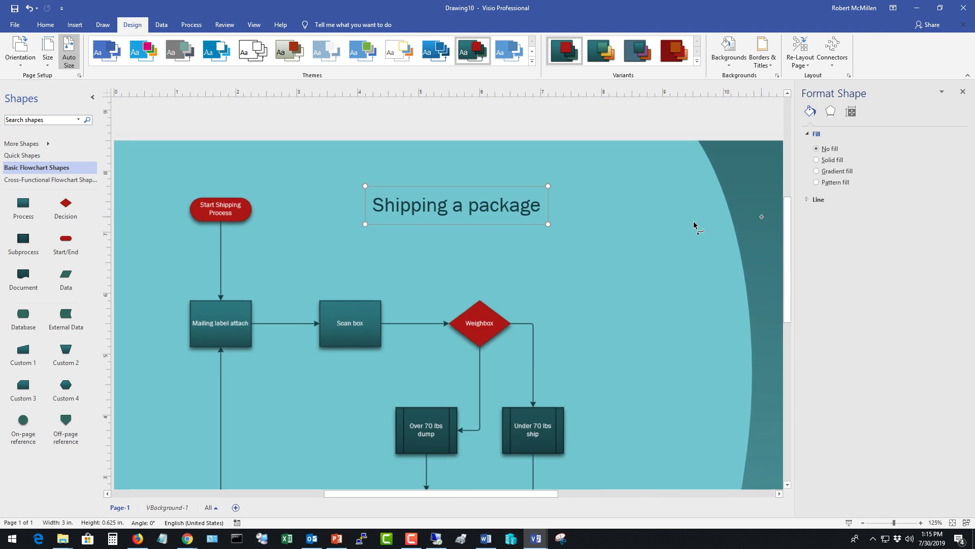
{"action": "double_click", "coordinate": [518, 206]}
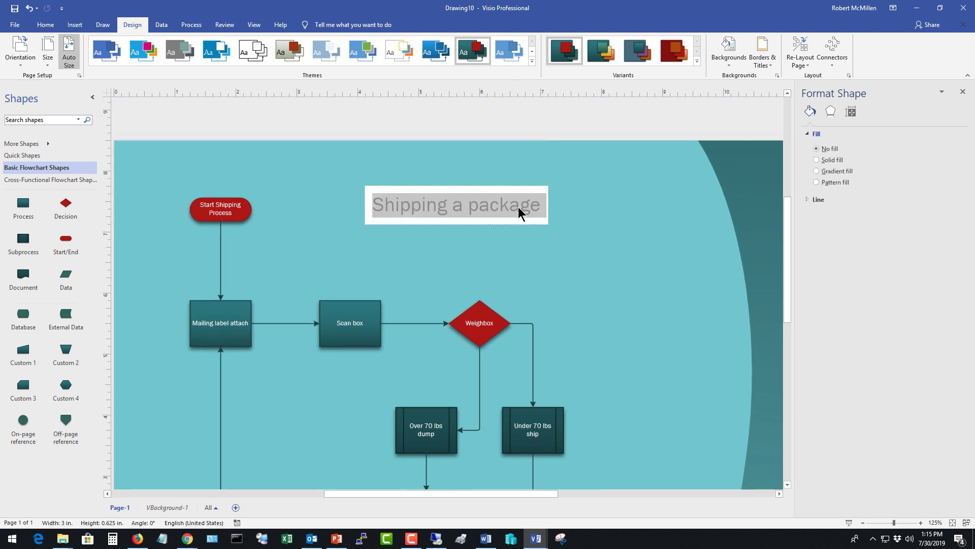
{"action": "right_click", "coordinate": [518, 206]}
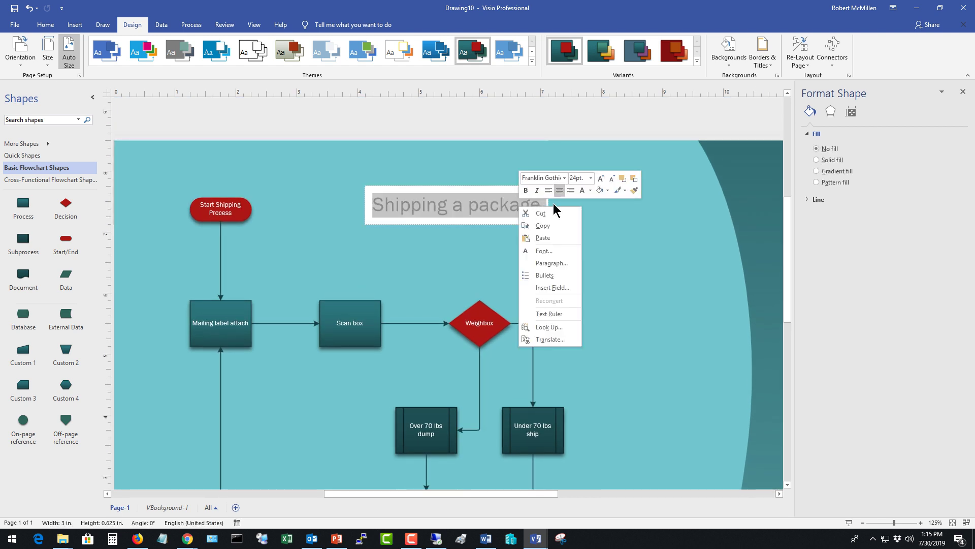
{"action": "left_click", "coordinate": [599, 190]}
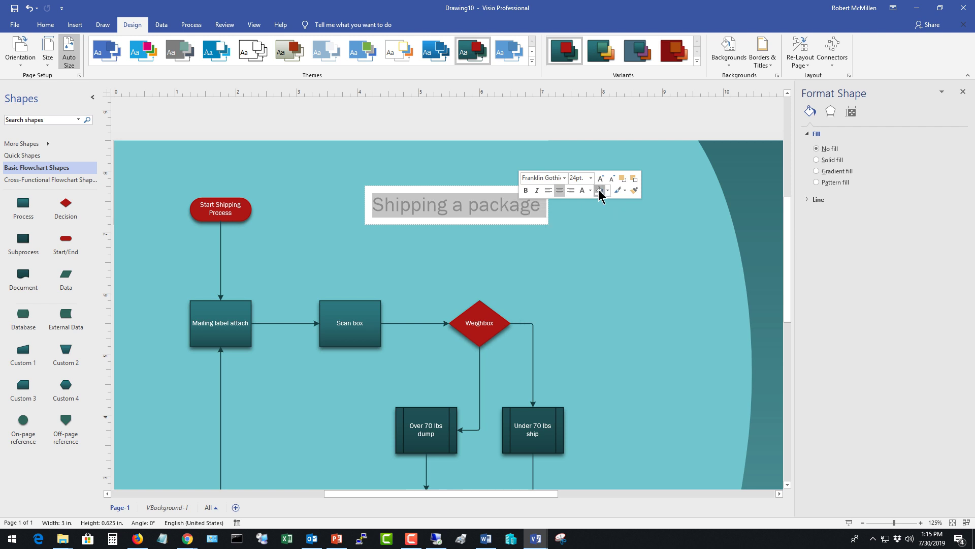
{"action": "left_click", "coordinate": [599, 190]}
{"action": "left_click", "coordinate": [583, 228]}
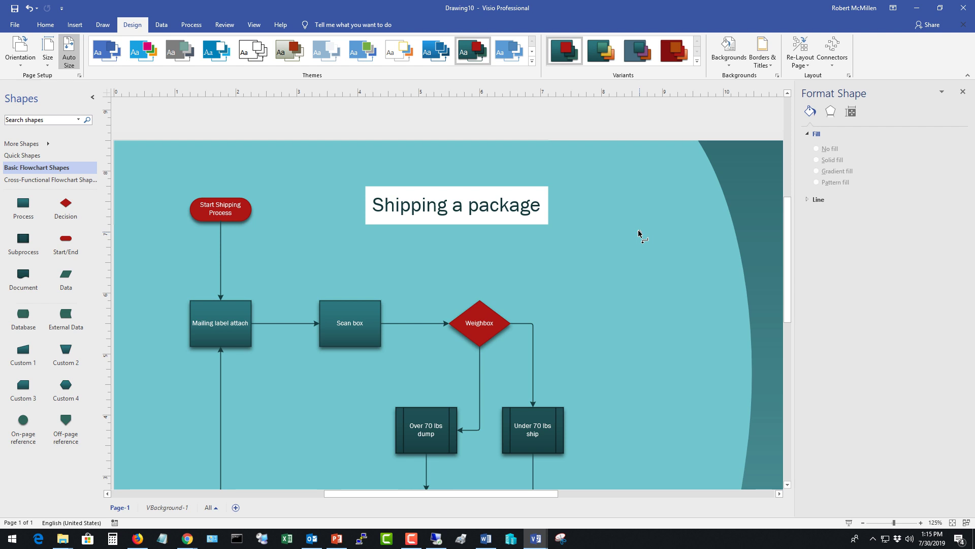
{"action": "scroll", "coordinate": [639, 234], "scroll_direction": "down", "scroll_amount": 3}
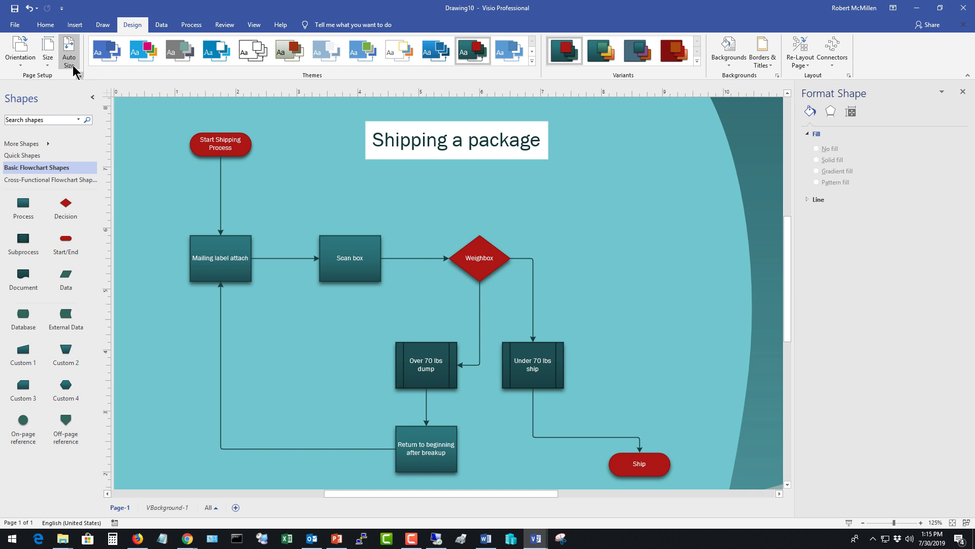
{"action": "left_click", "coordinate": [15, 25]}
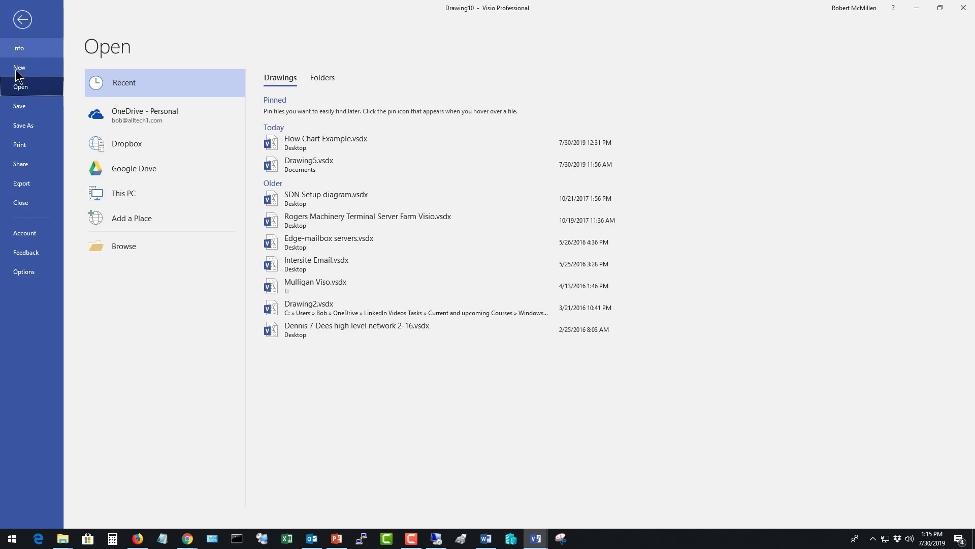
{"action": "left_click", "coordinate": [26, 128]}
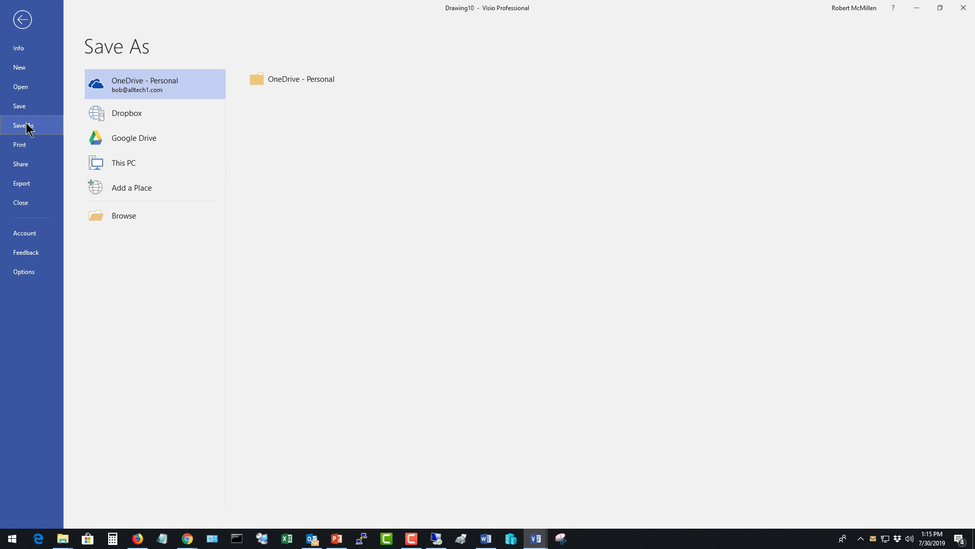
{"action": "left_click", "coordinate": [116, 218]}
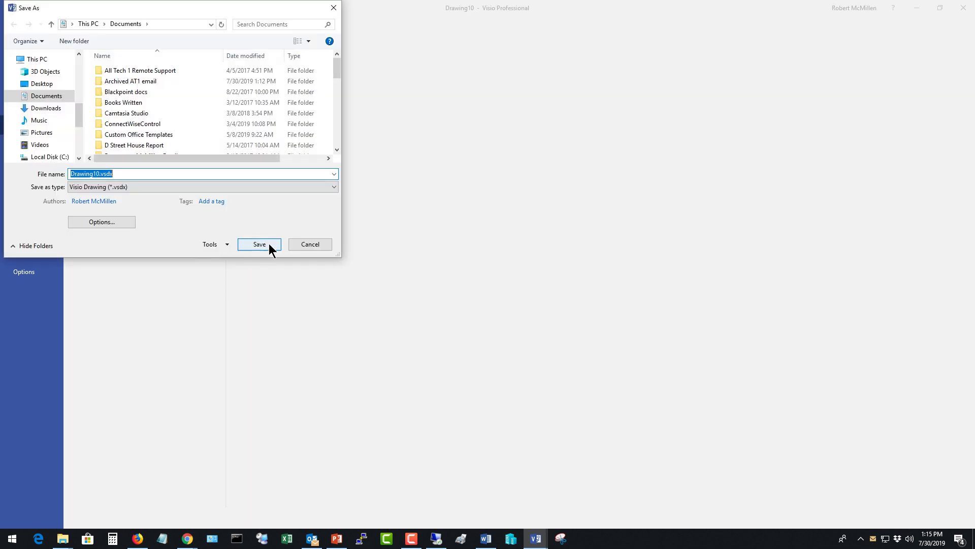
{"action": "left_click", "coordinate": [223, 184]}
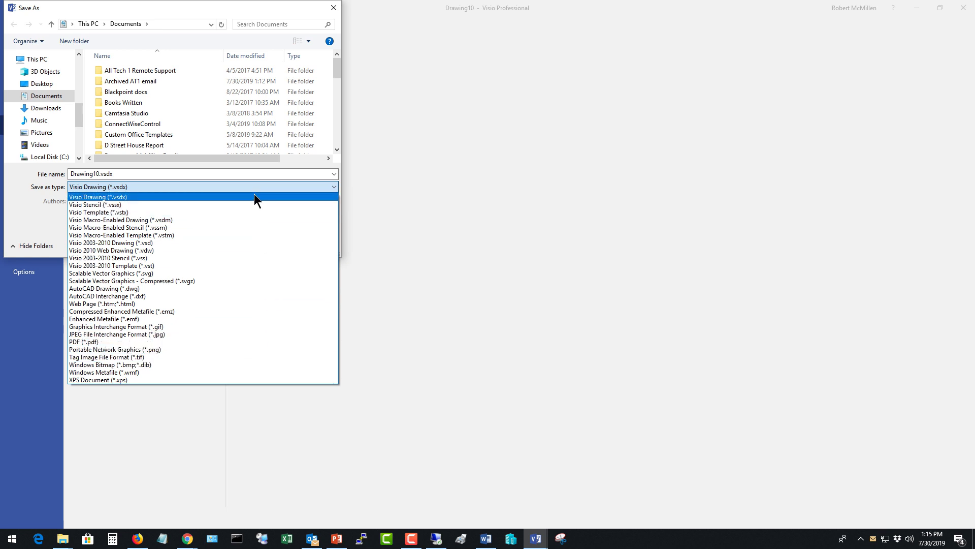
{"action": "left_click", "coordinate": [513, 191]}
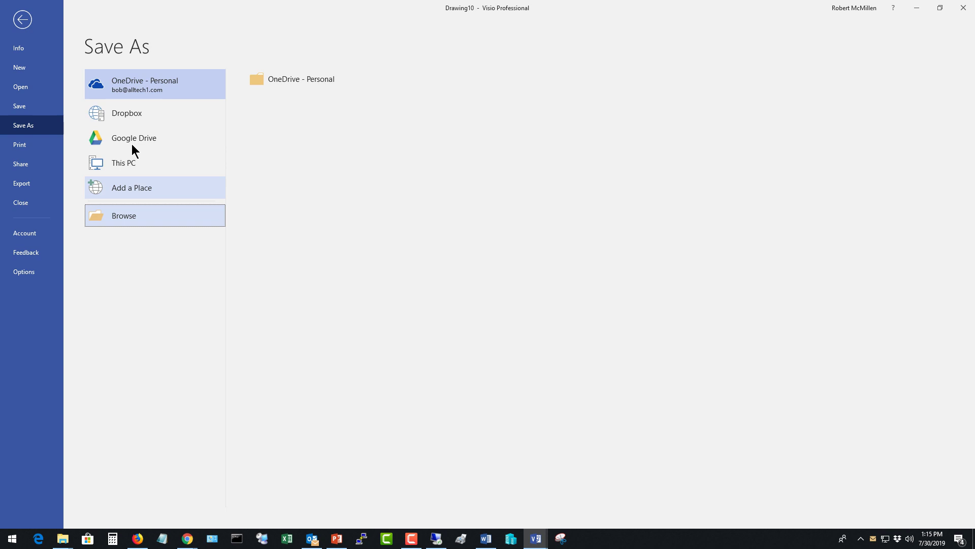
{"action": "left_click", "coordinate": [24, 21]}
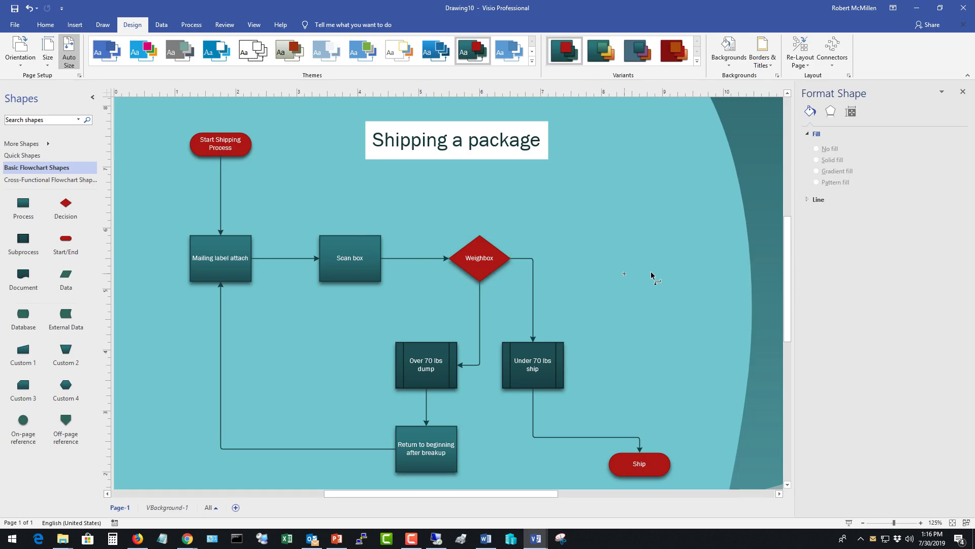